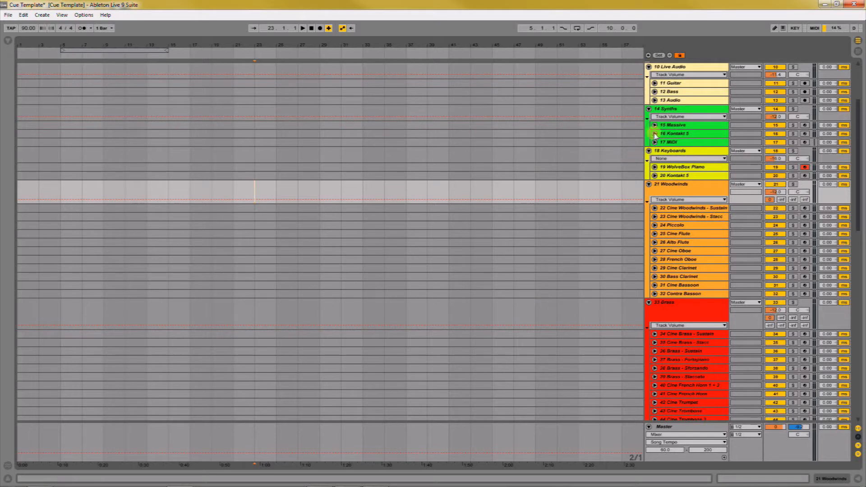
# Look through the template's track groups, from SFX and Live Audio down to Drumline and Strings
pyautogui.click(682, 188)
pyautogui.scroll(-4, 684, 194)
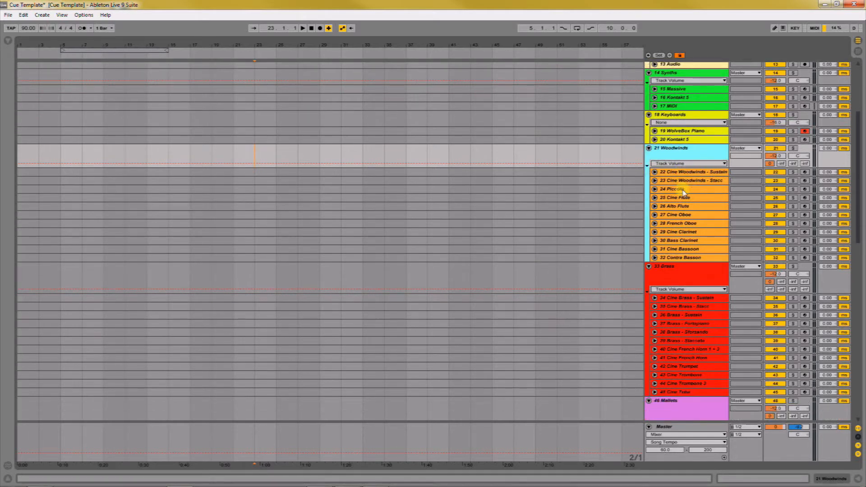
pyautogui.scroll(-3, 670, 199)
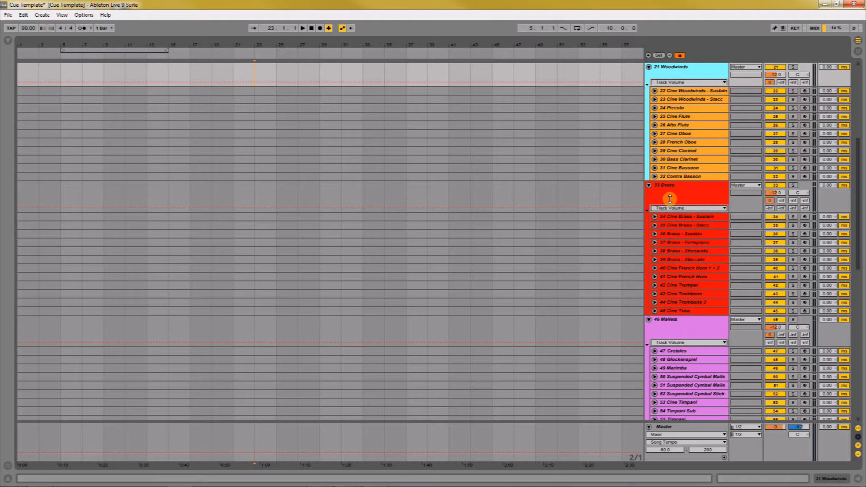
pyautogui.scroll(8, 669, 199)
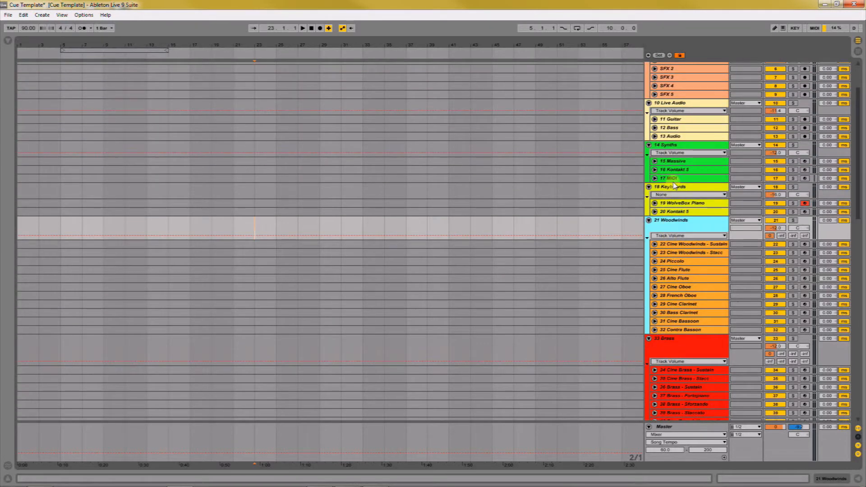
pyautogui.scroll(3, 671, 149)
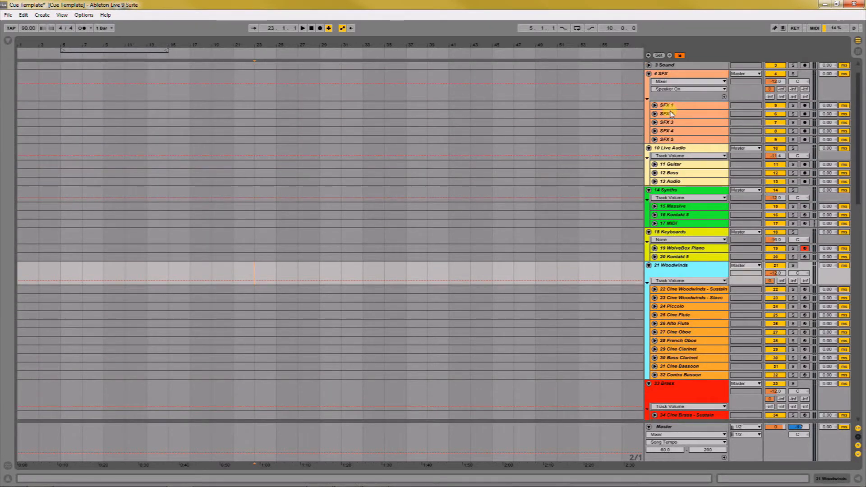
pyautogui.scroll(-7, 678, 270)
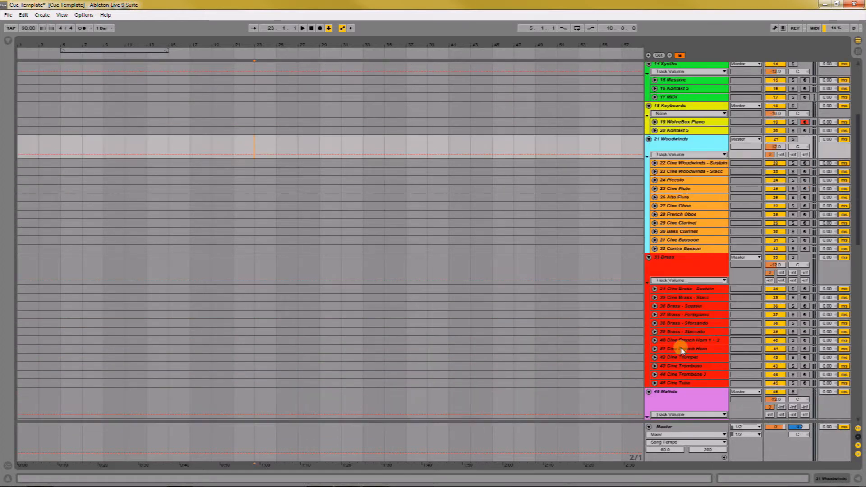
pyautogui.scroll(-14, 681, 351)
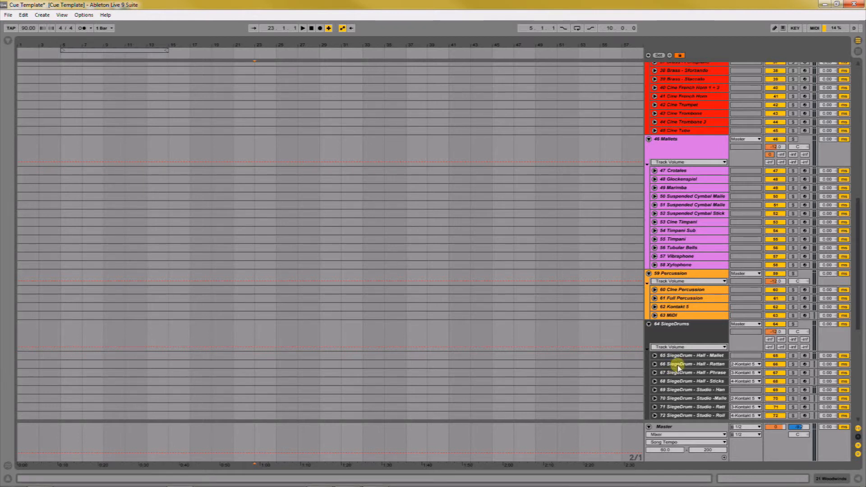
pyautogui.scroll(-8, 676, 361)
pyautogui.scroll(-2, 672, 335)
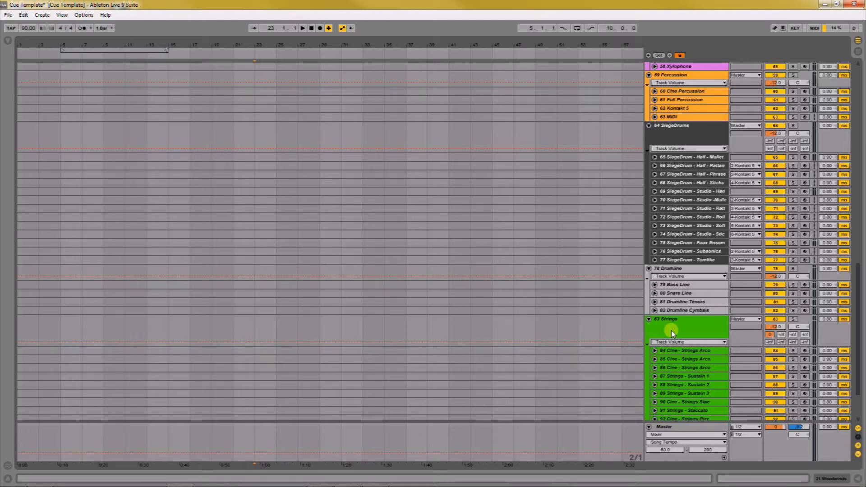
# Place the insert marker at bar 25 on the SiegeDrums group track and switch the window to full screen
pyautogui.click(278, 139)
pyautogui.press('F11')
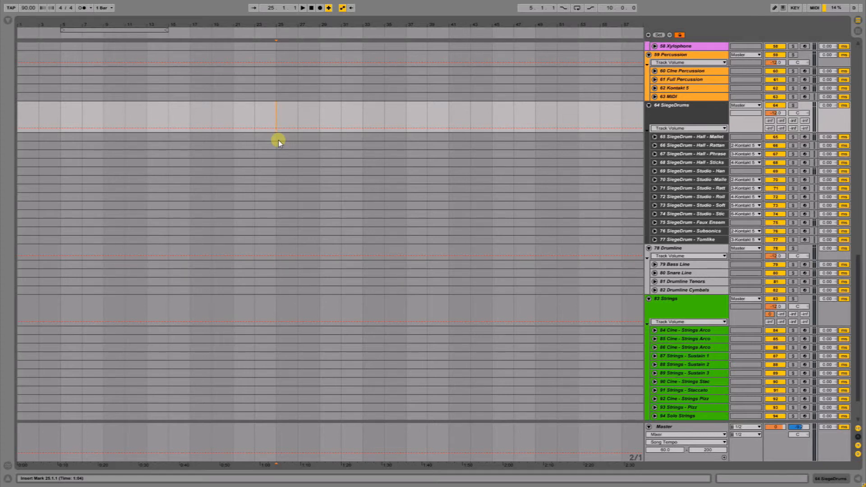
pyautogui.scroll(10, 569, 107)
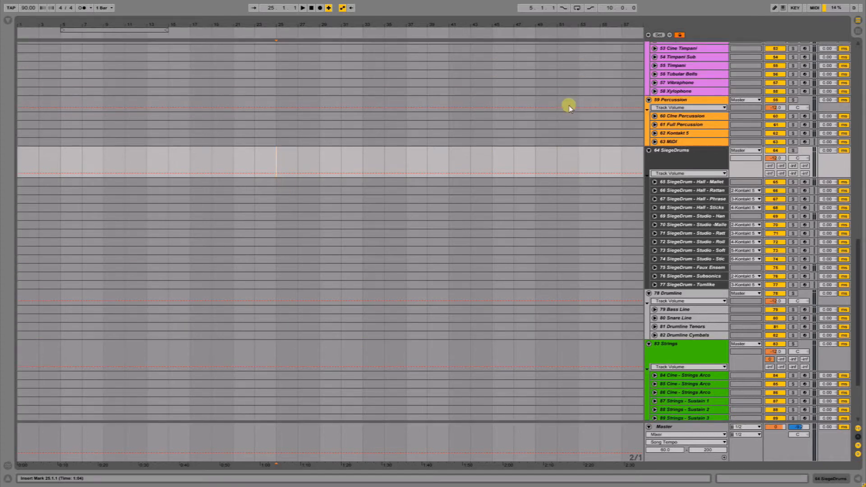
pyautogui.scroll(9, 569, 107)
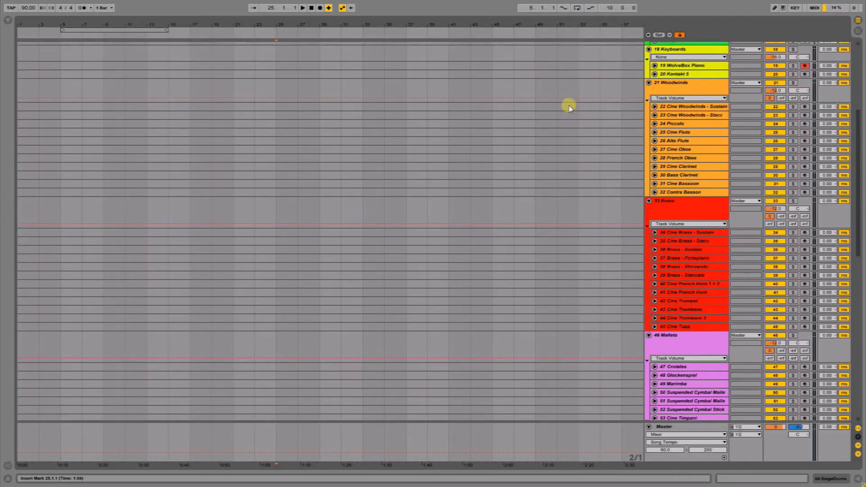
pyautogui.moveTo(856, 131); pyautogui.dragTo(859, 59)
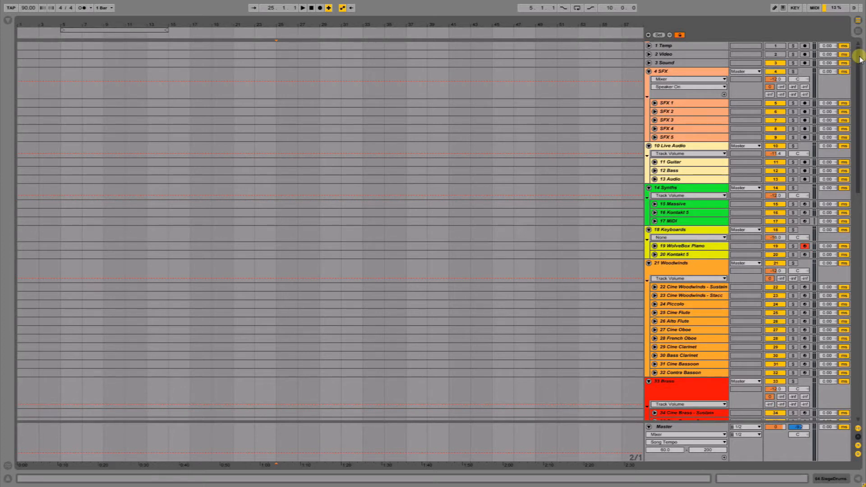
# Go through the Woodwinds, Brass, Mallets, Percussion, Drumline and Strings group tracks, selecting each one in turn
pyautogui.scroll(-3, 797, 298)
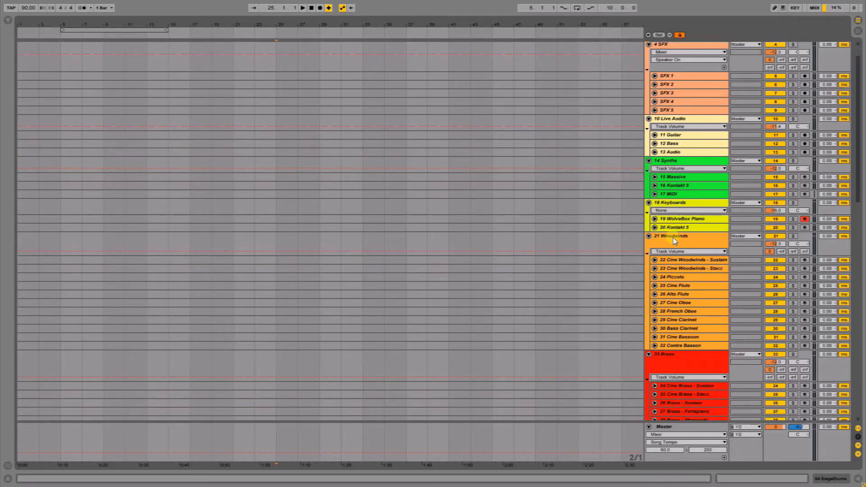
pyautogui.click(680, 237)
pyautogui.scroll(-4, 672, 266)
pyautogui.click(677, 321)
pyautogui.scroll(-5, 680, 321)
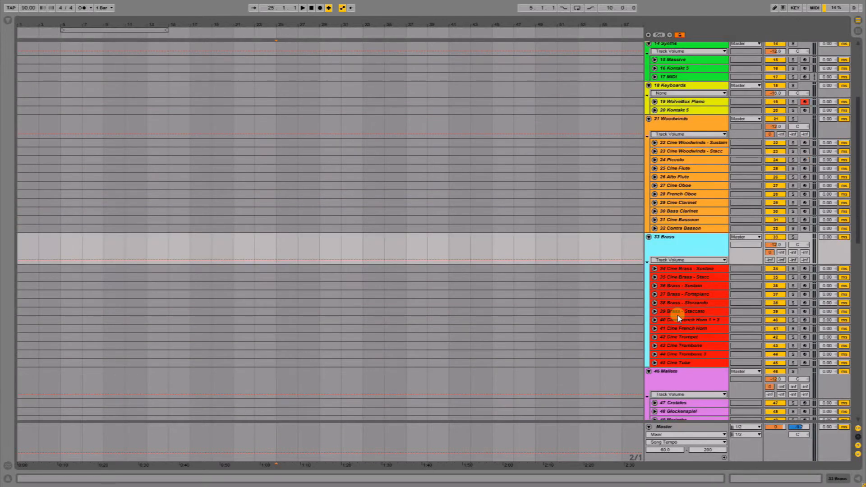
pyautogui.click(680, 324)
pyautogui.scroll(-5, 686, 310)
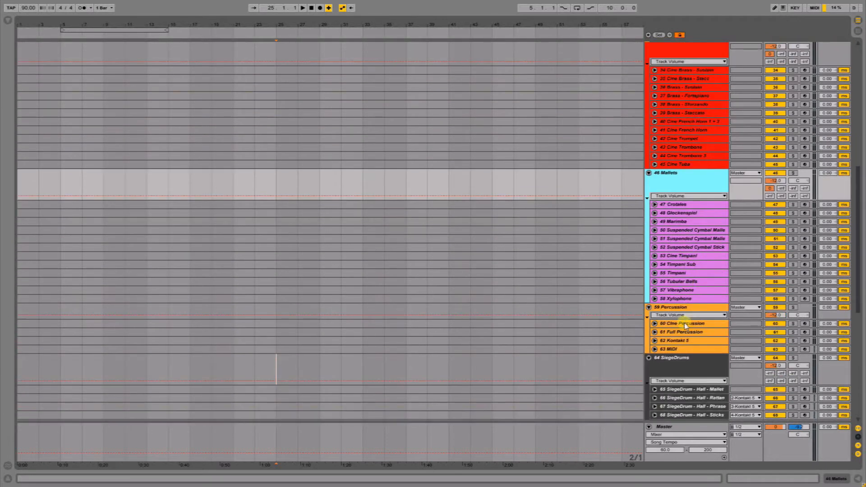
pyautogui.click(687, 310)
pyautogui.scroll(-6, 685, 310)
pyautogui.click(682, 308)
pyautogui.scroll(-2, 682, 310)
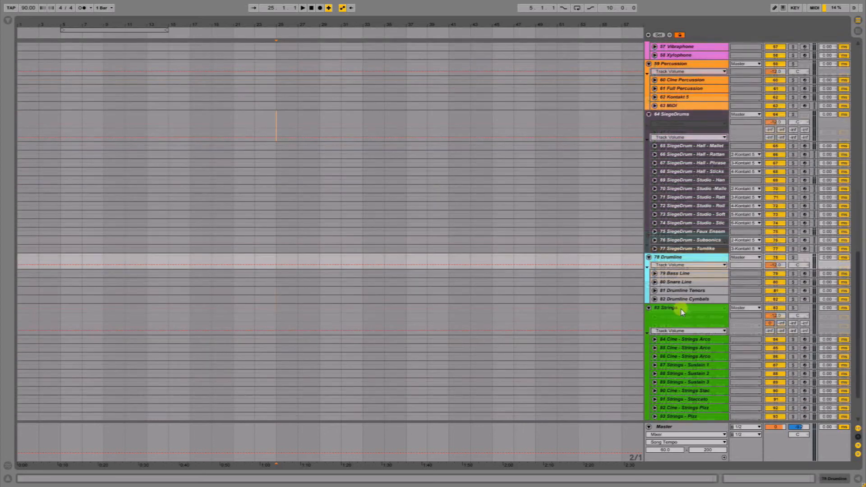
pyautogui.click(681, 310)
# Review the whole track list again, from the Strings group back up to the Temp, Video and Sound tracks
pyautogui.scroll(12, 681, 312)
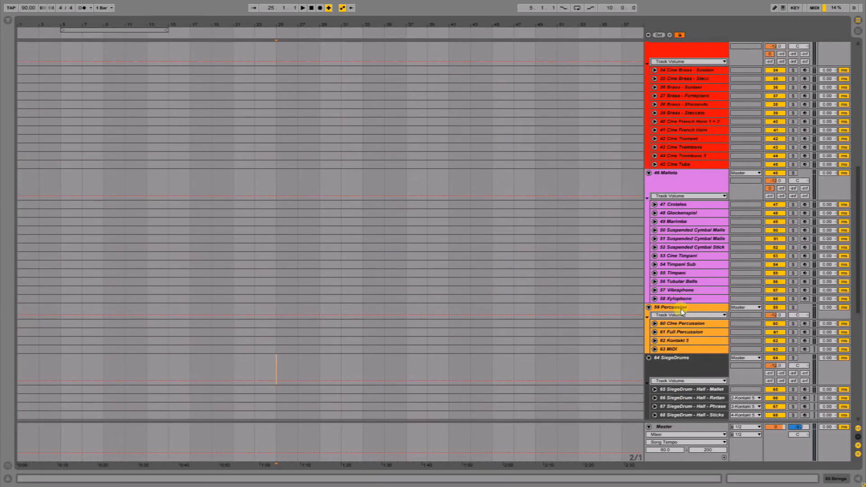
pyautogui.scroll(-10, 681, 312)
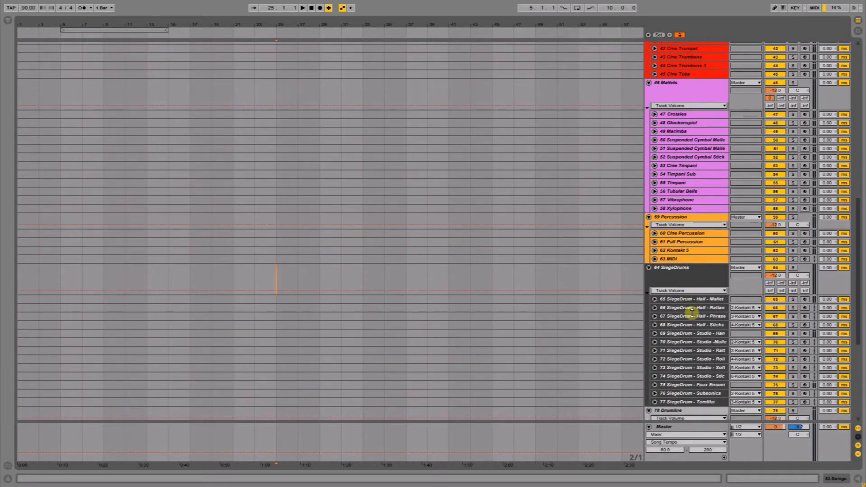
pyautogui.scroll(-3, 693, 311)
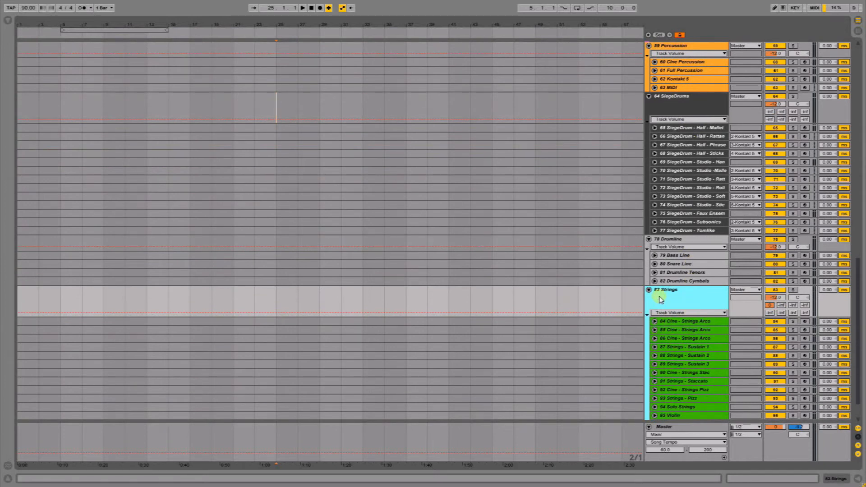
pyautogui.scroll(11, 701, 267)
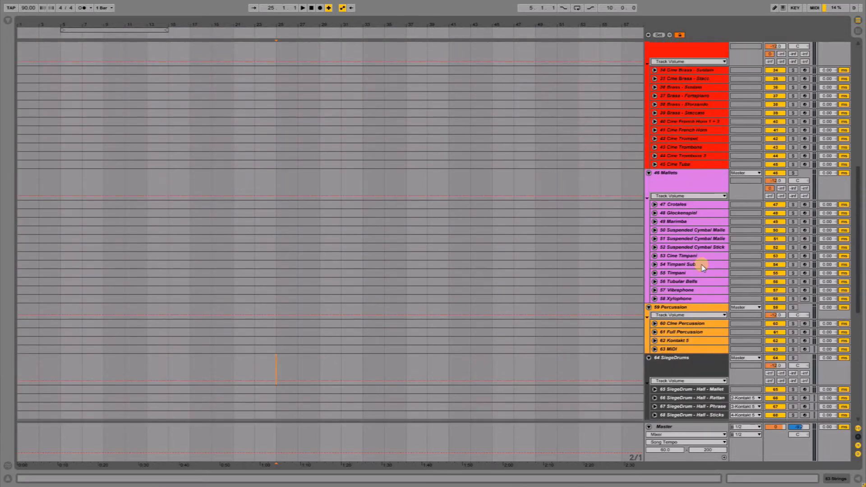
pyautogui.scroll(8, 685, 207)
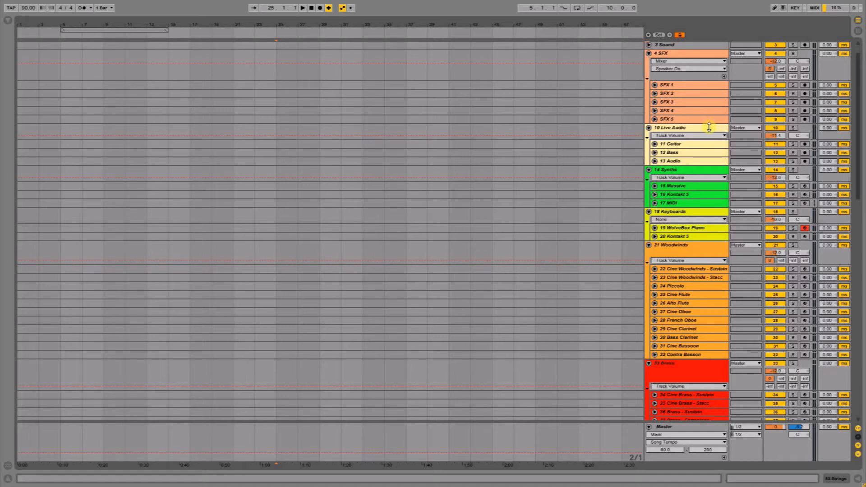
pyautogui.scroll(-3, 709, 127)
pyautogui.scroll(4, 709, 129)
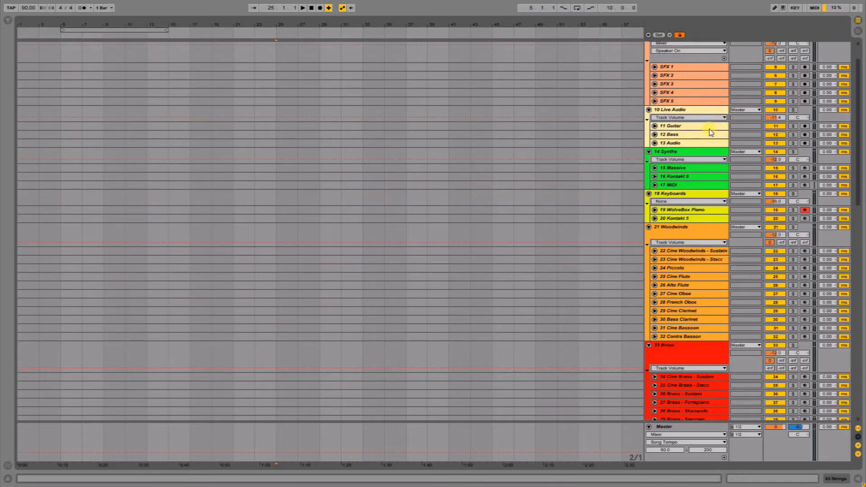
pyautogui.scroll(-11, 709, 130)
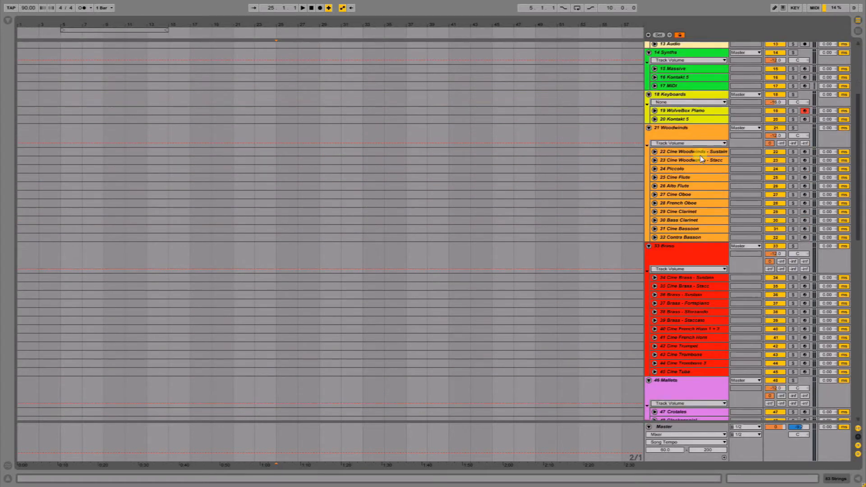
pyautogui.scroll(12, 638, 118)
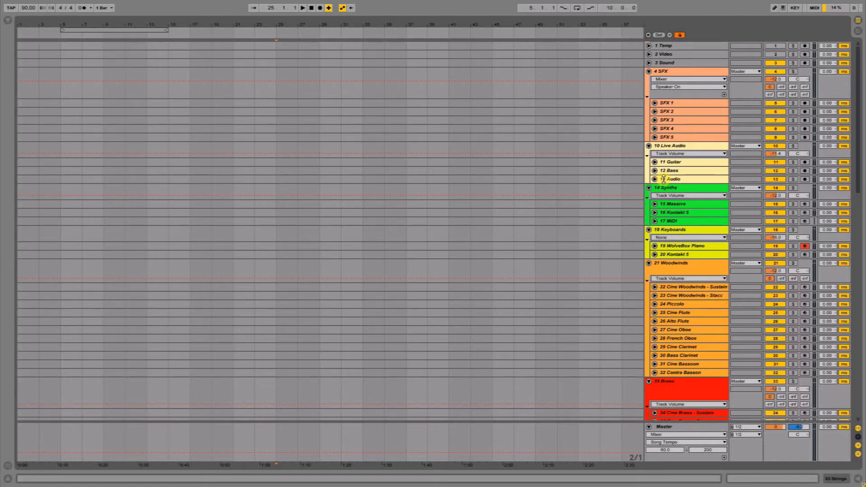
# Unfold the Temp, Video and Sound tracks and reduce the height of the Video track
pyautogui.click(692, 63)
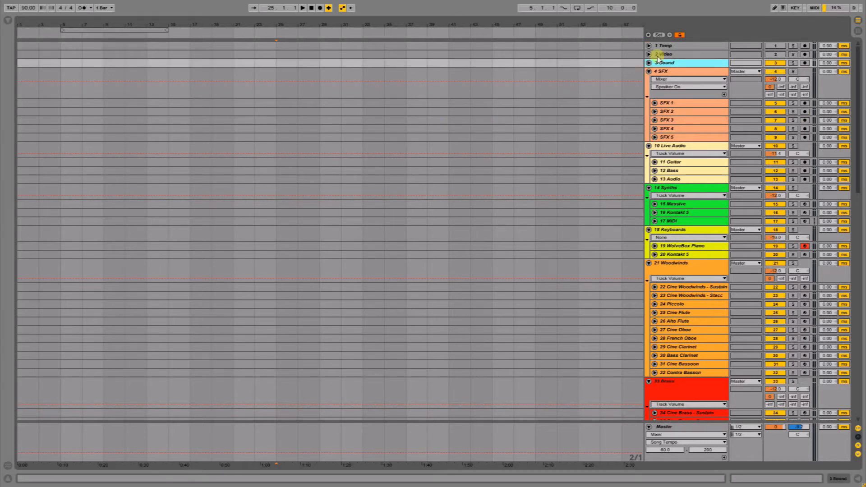
pyautogui.click(649, 45)
pyautogui.click(649, 84)
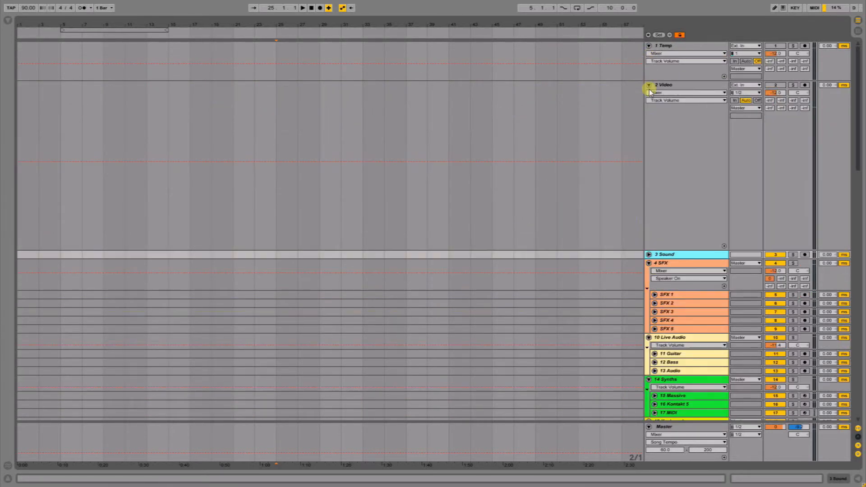
pyautogui.moveTo(665, 251); pyautogui.dragTo(669, 110)
pyautogui.click(649, 109)
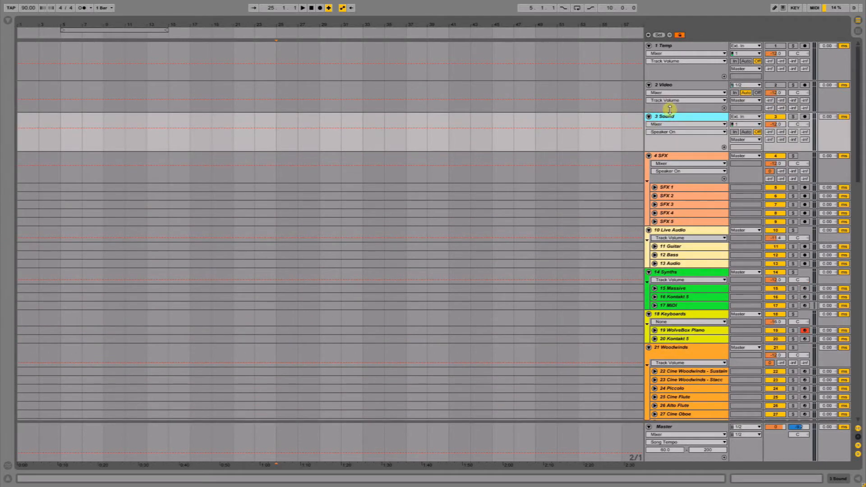
# Select the Temp track and the Video track, and place the insert marker at bar 5 on the Video track
pyautogui.click(668, 46)
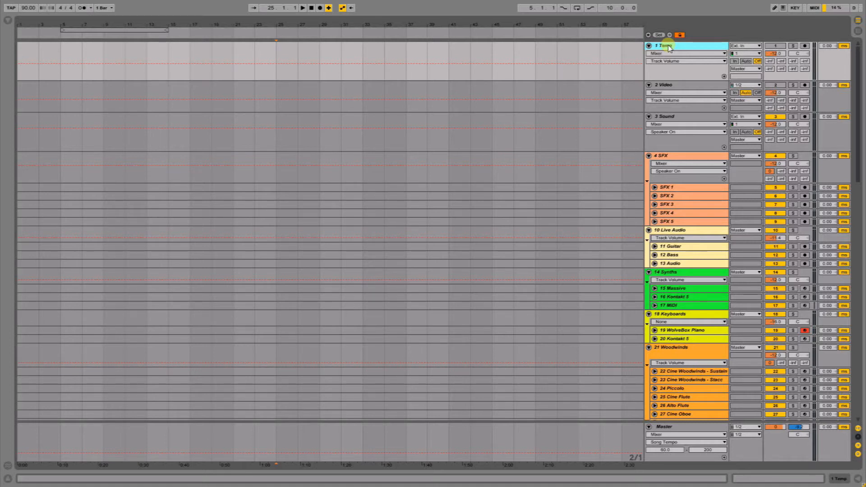
pyautogui.click(676, 90)
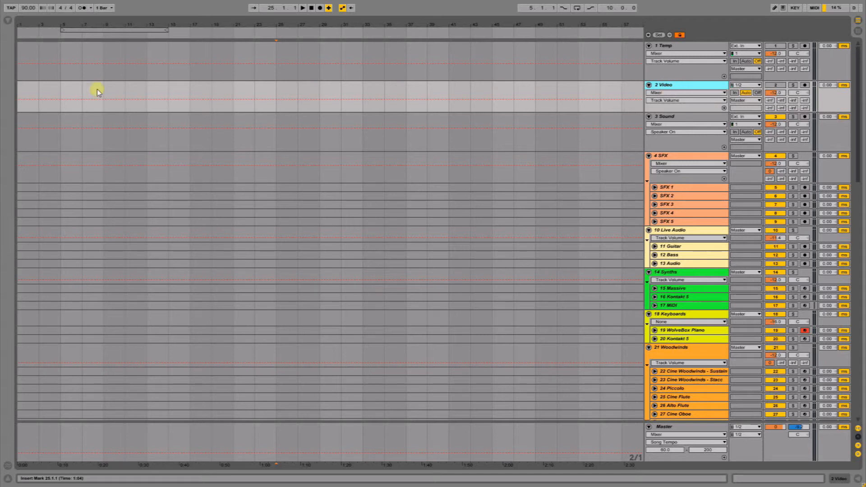
pyautogui.click(56, 91)
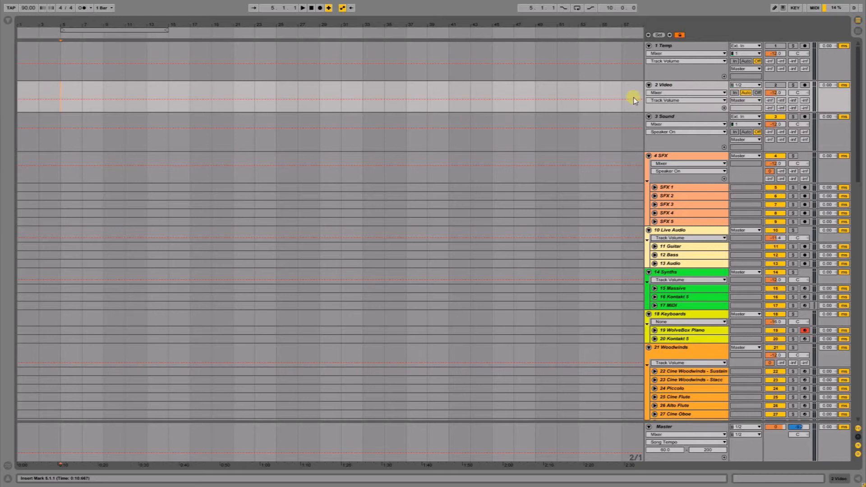
# Insert a new audio track after the Video track and move it to between Temp and Video
pyautogui.click(667, 89)
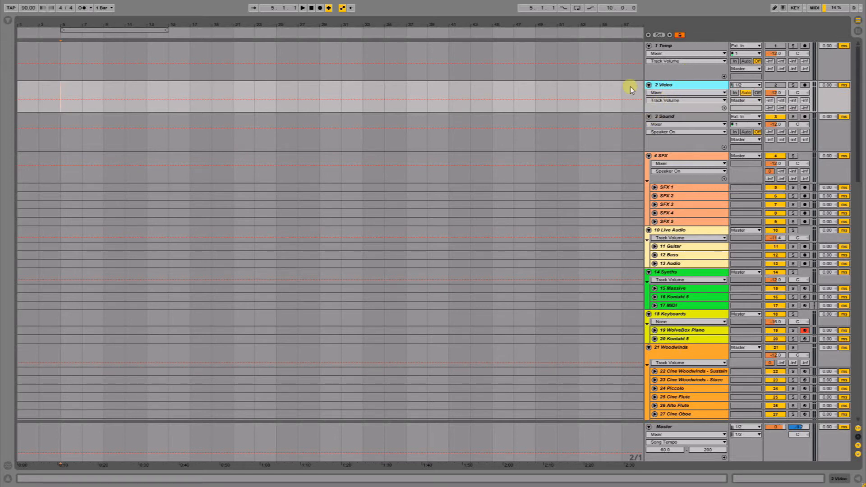
pyautogui.hotkey('ctrl', 't')
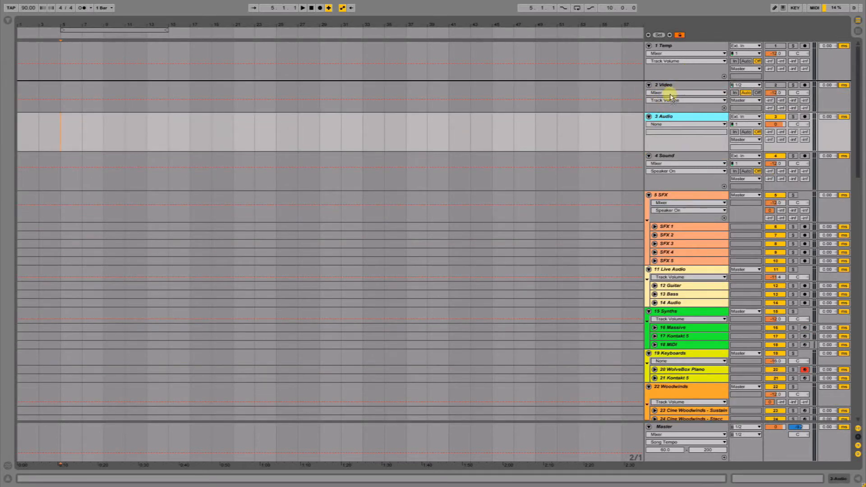
pyautogui.moveTo(671, 118); pyautogui.dragTo(670, 82)
# Rename the new audio track as "Video 2"
pyautogui.hotkey('ctrl', 'r')
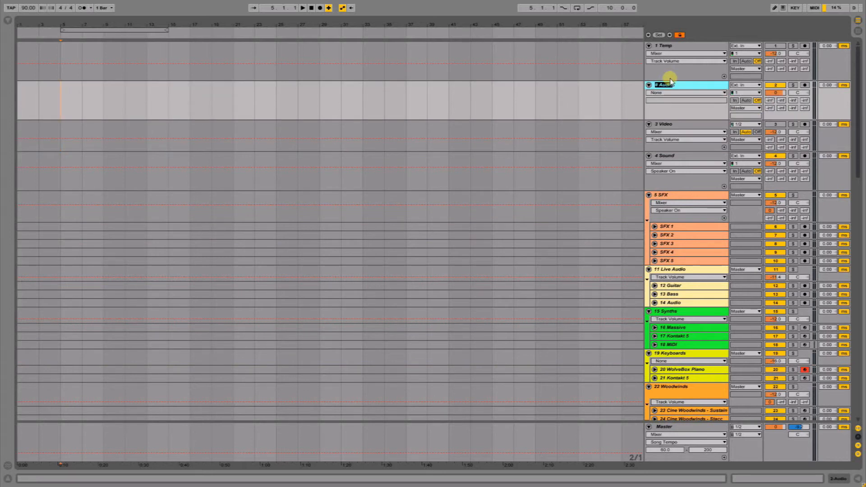
pyautogui.press('Right')
pyautogui.press('BackSpace')
pyautogui.write('Video 2')
pyautogui.press('Return')
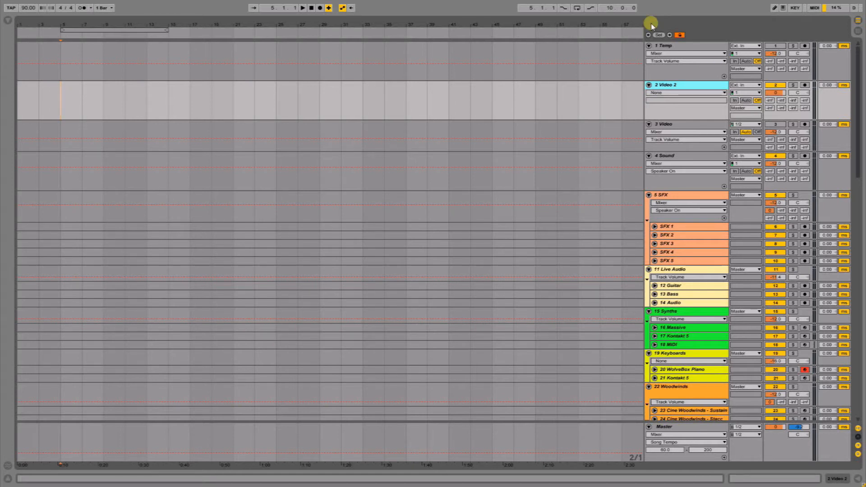
# Switch the Power Conservation mode to the raised-arms figure option in the laptop's Control Center, and close it
pyautogui.press('super')
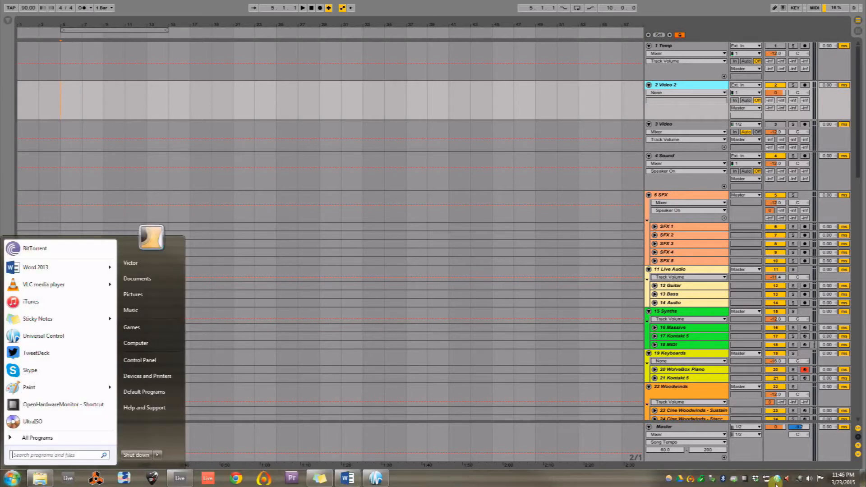
pyautogui.click(776, 479)
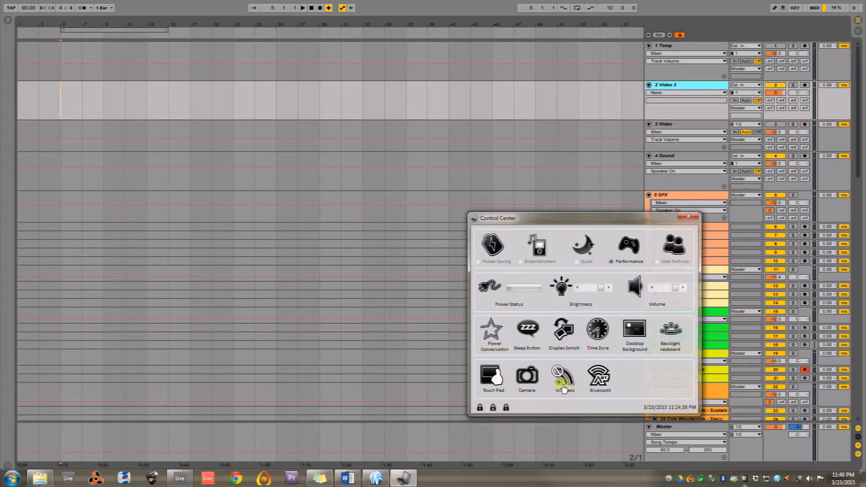
pyautogui.click(496, 333)
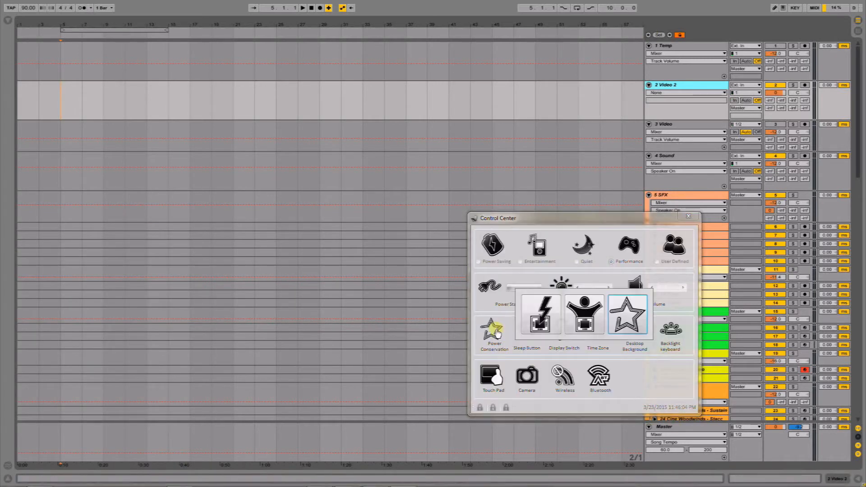
pyautogui.click(594, 317)
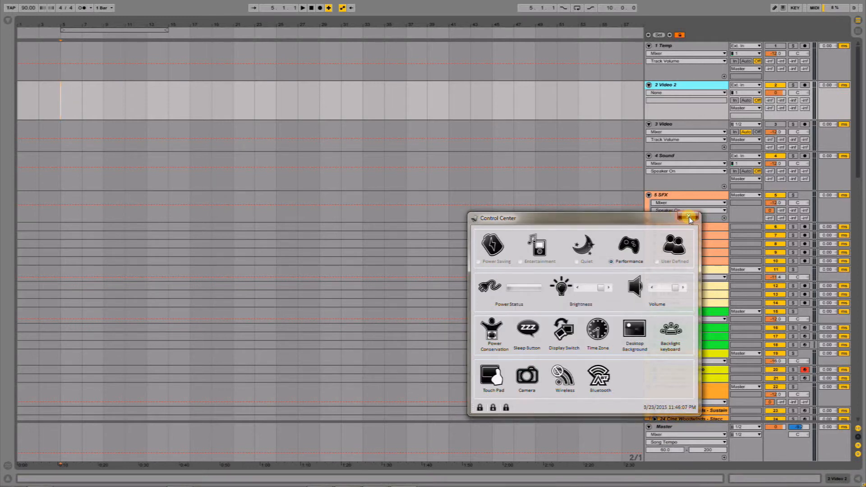
pyautogui.click(689, 219)
# Select the Video 2 and Video tracks in turn, and place the insert marker at bar 53 on the Video track
pyautogui.click(558, 108)
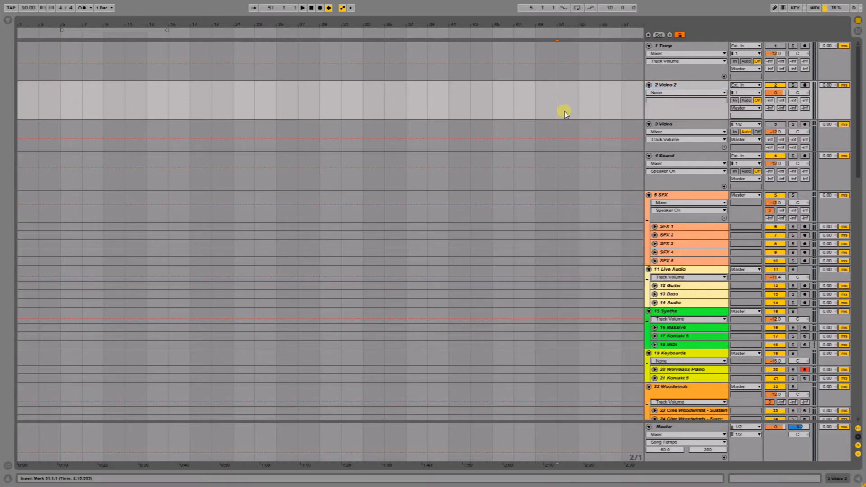
pyautogui.click(680, 83)
pyautogui.click(676, 125)
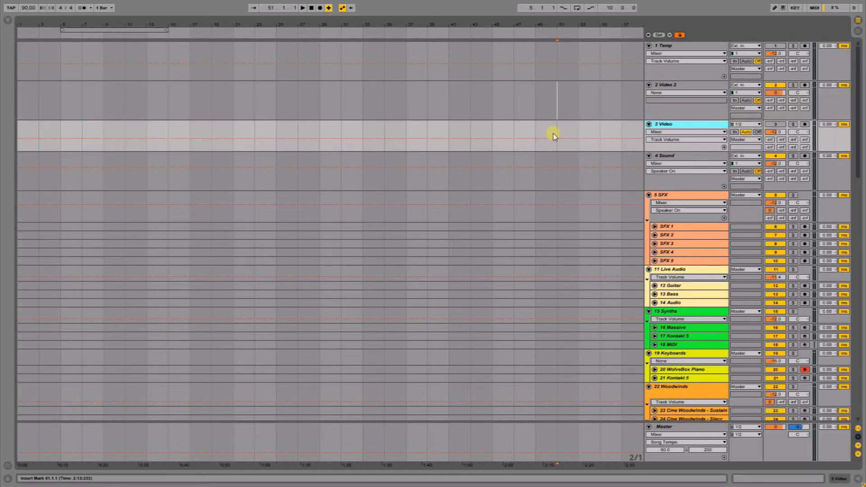
pyautogui.click(579, 131)
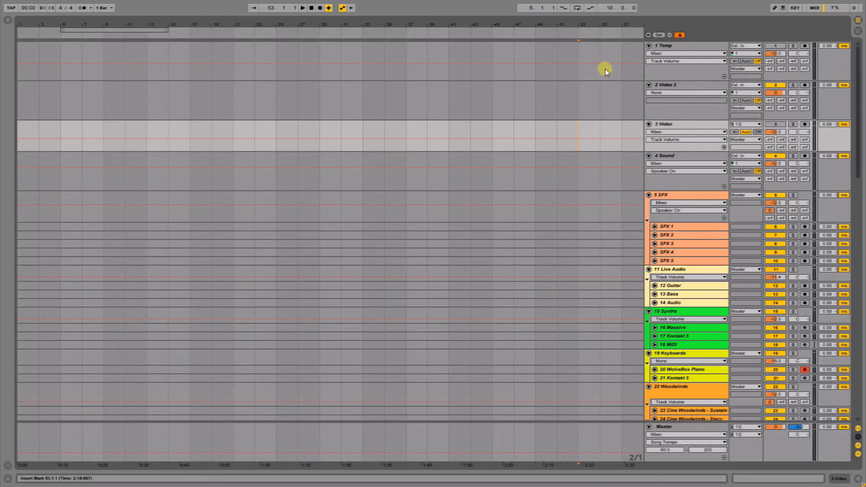
# Fold the Video 2 and Video tracks, and delete the Video 2 track
pyautogui.click(649, 86)
pyautogui.click(649, 94)
pyautogui.click(661, 85)
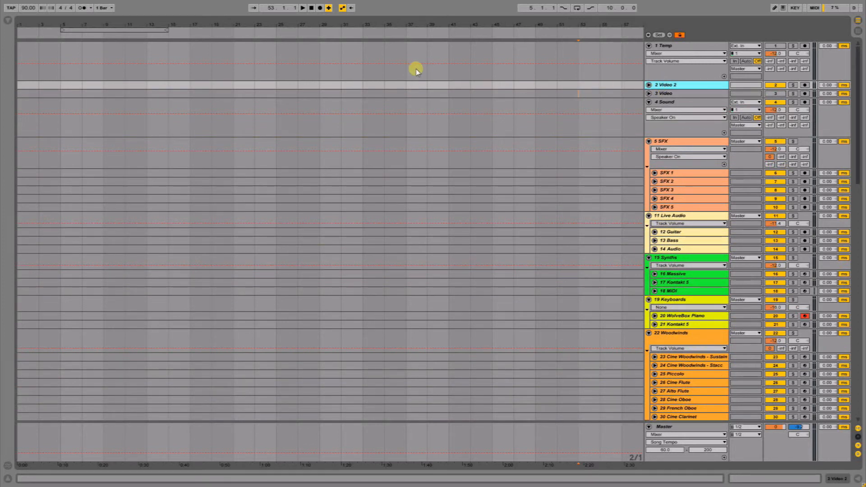
pyautogui.press('Delete')
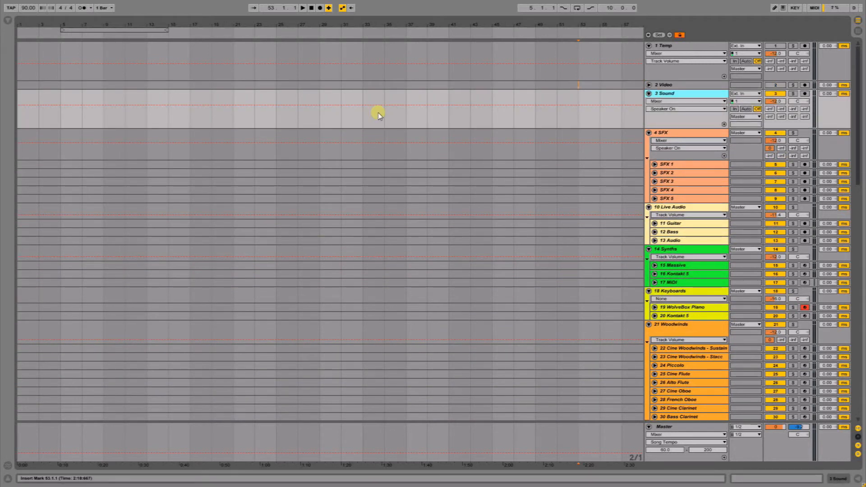
# Add a Utility audio effect to the Sound track and set its width to 0%
pyautogui.click(102, 117)
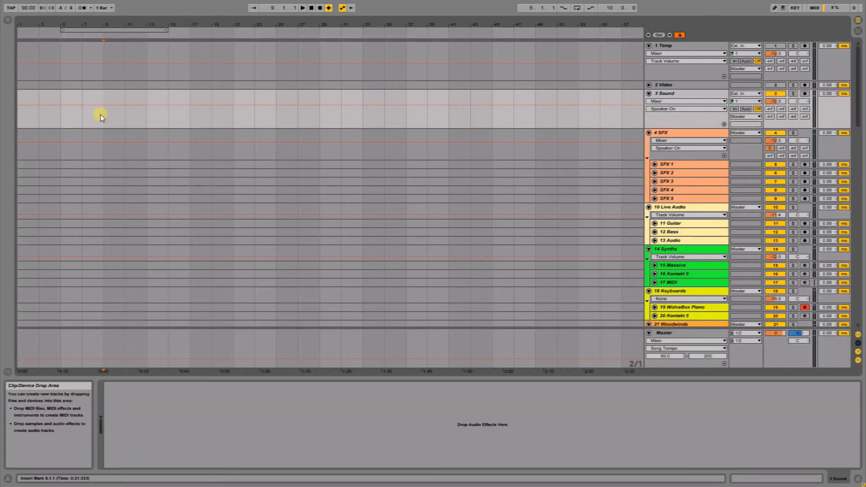
pyautogui.click(685, 93)
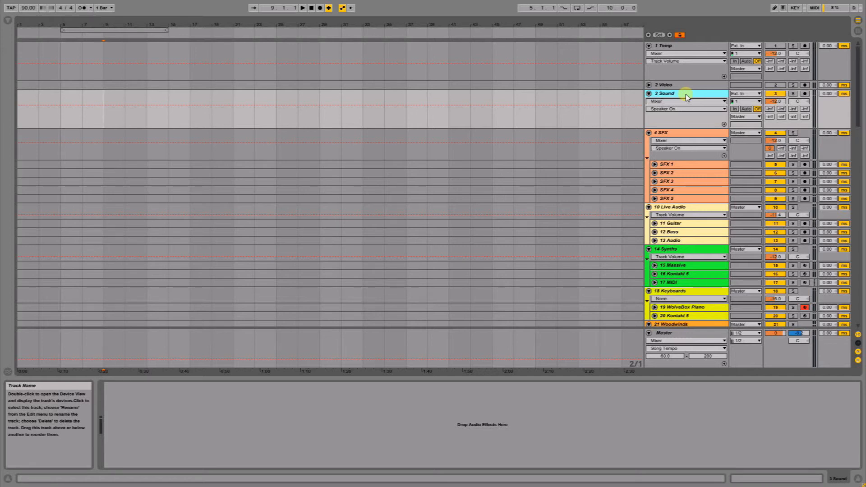
pyautogui.hotkey('ctrl', 'alt', 'b')
pyautogui.click(96, 315)
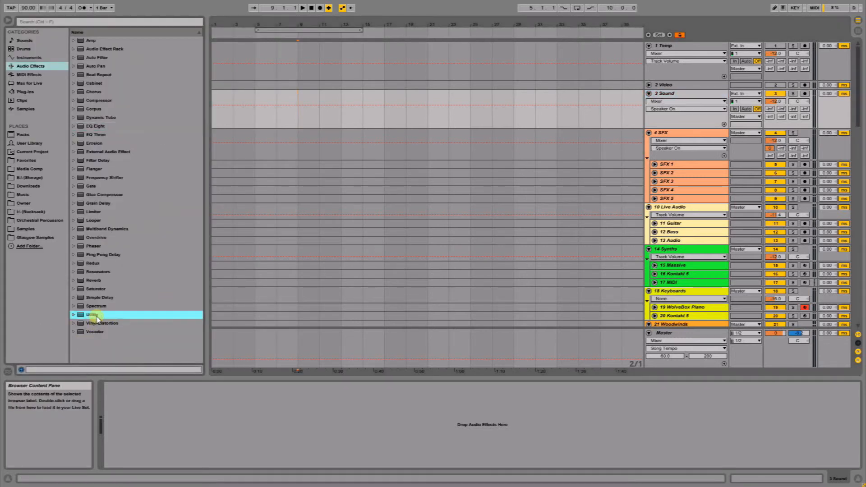
pyautogui.doubleClick(97, 316)
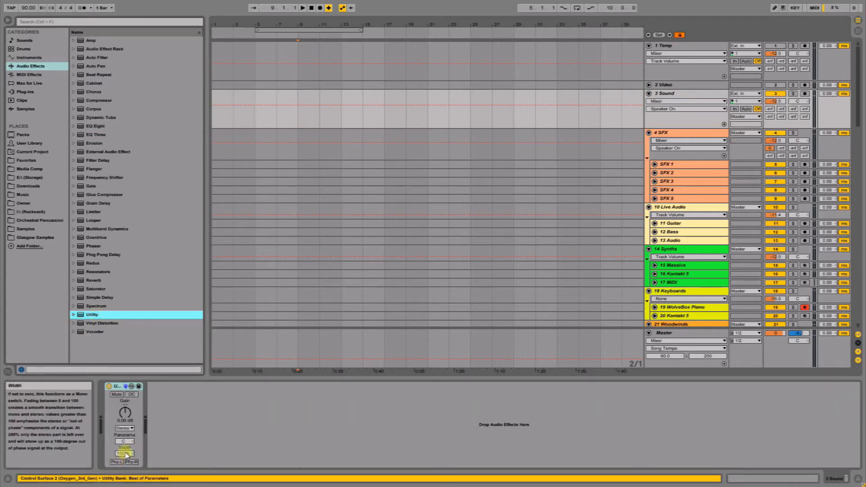
pyautogui.moveTo(126, 454); pyautogui.dragTo(127, 482)
pyautogui.click(132, 422)
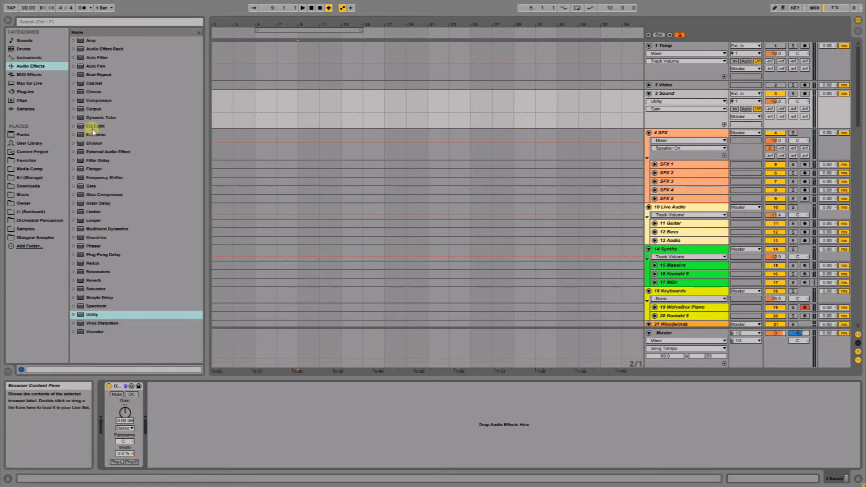
# Add an EQ Eight with filter 1 as a low cut at 105 Hz, followed by a Limiter, on the Sound track
pyautogui.moveTo(93, 131); pyautogui.dragTo(232, 400)
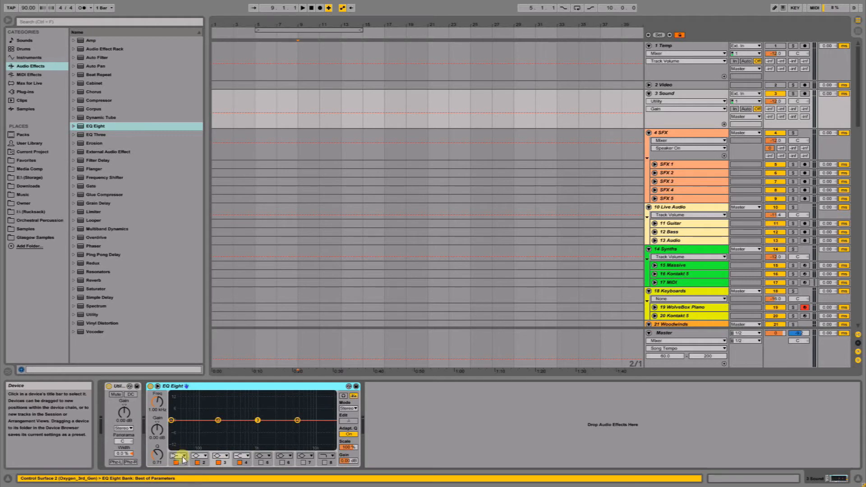
pyautogui.click(184, 456)
pyautogui.click(179, 402)
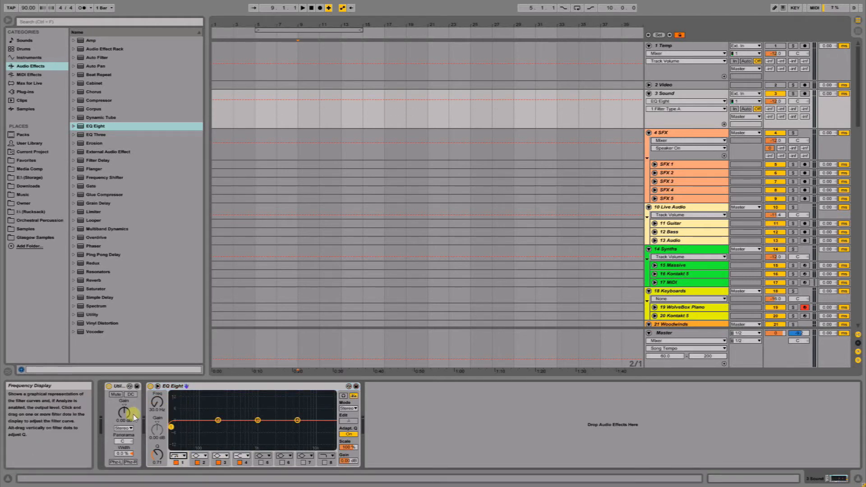
pyautogui.moveTo(158, 411); pyautogui.dragTo(156, 409)
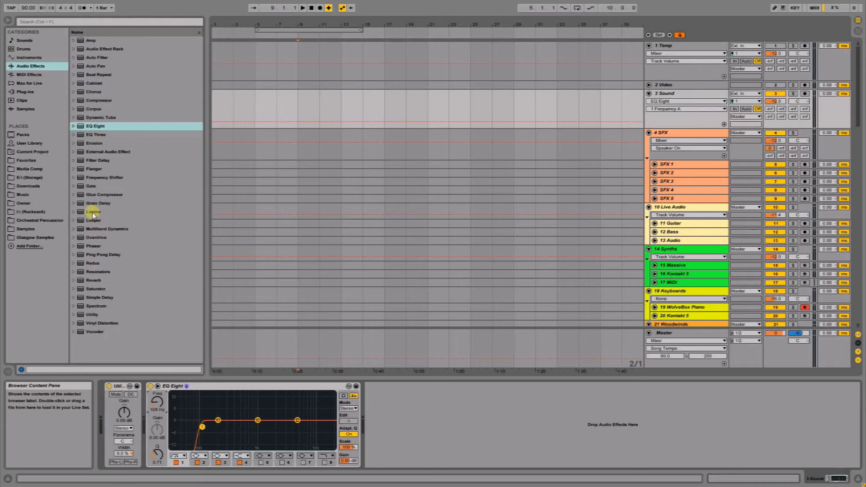
pyautogui.moveTo(94, 211); pyautogui.dragTo(419, 440)
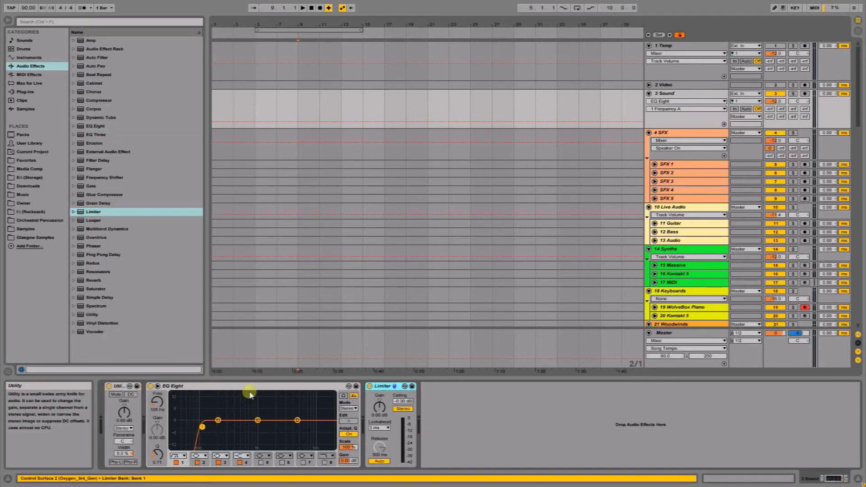
# Delete the Utility, EQ Eight and Limiter from the Sound track and hide the browser
pyautogui.click(682, 96)
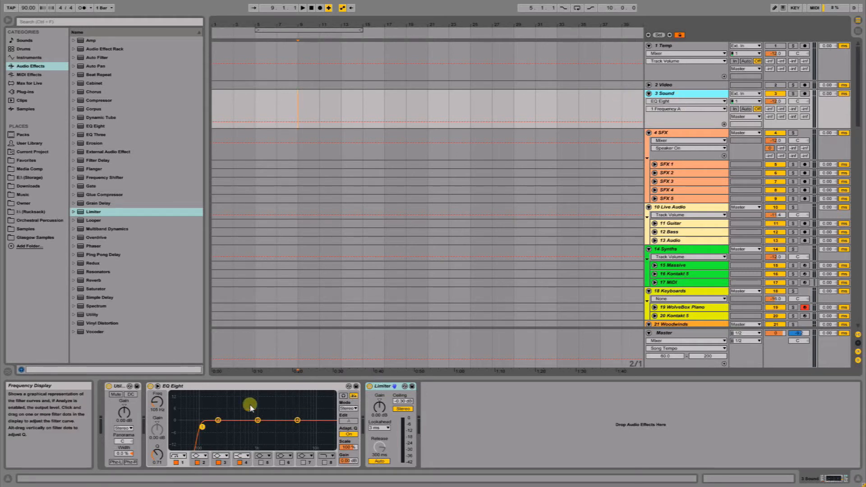
pyautogui.click(116, 387)
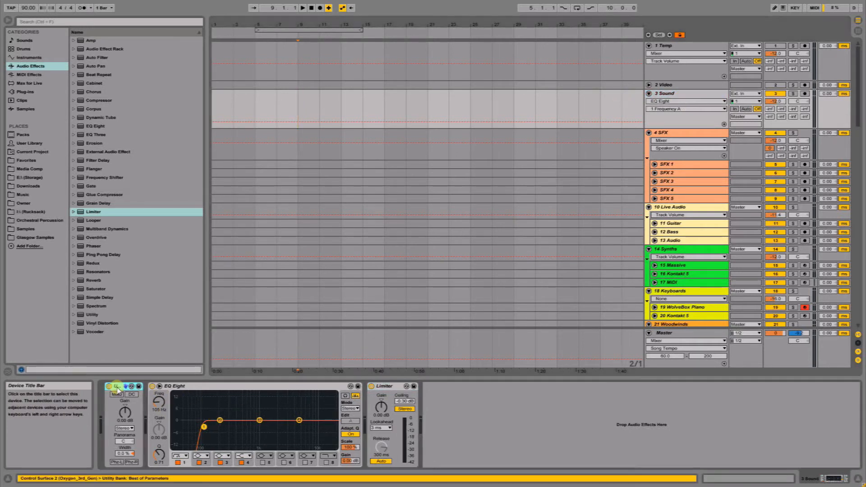
pyautogui.keyDown('shift'); pyautogui.click(394, 387); pyautogui.keyUp('shift')
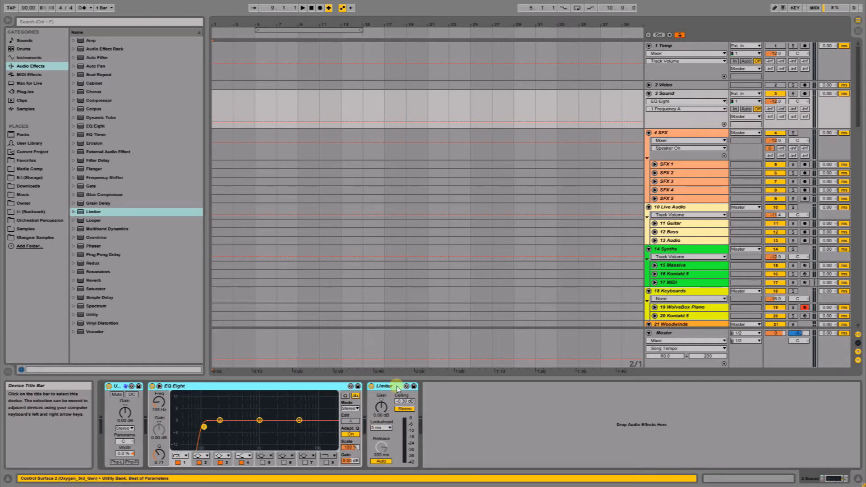
pyautogui.press('Delete')
pyautogui.hotkey('ctrl', 'alt', 'b')
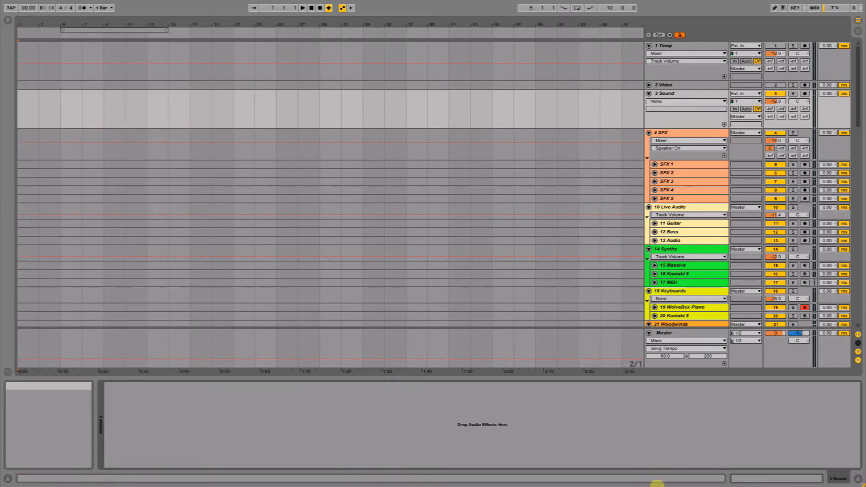
# Examine the track groups from Strings up to SFX and their volume settings, comparing the Arrangement View with the Session View mixer
pyautogui.scroll(-15, 461, 253)
pyautogui.scroll(8, 461, 253)
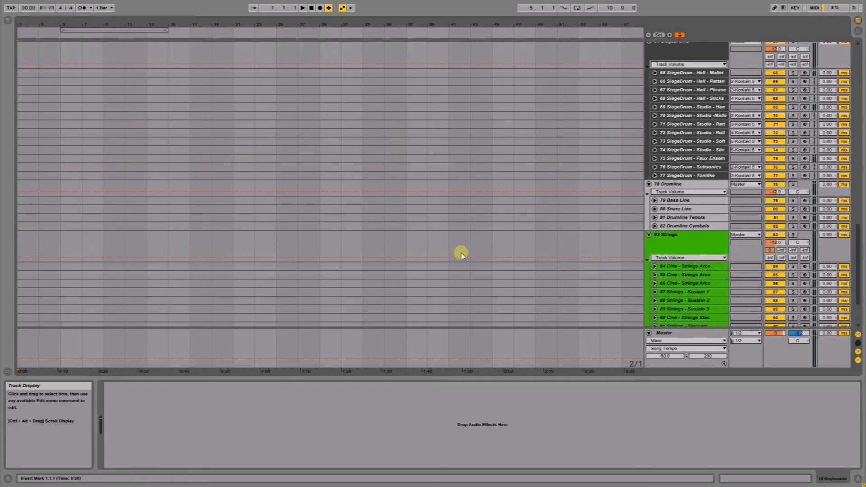
pyautogui.scroll(10, 688, 187)
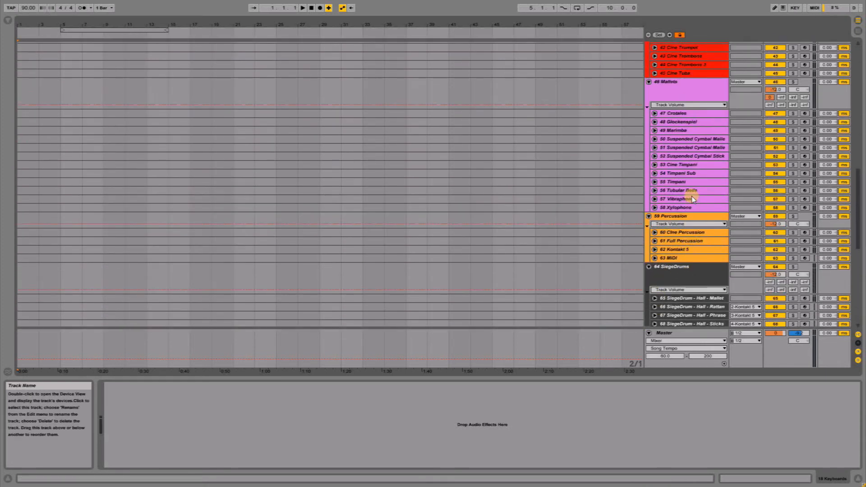
pyautogui.scroll(6, 693, 195)
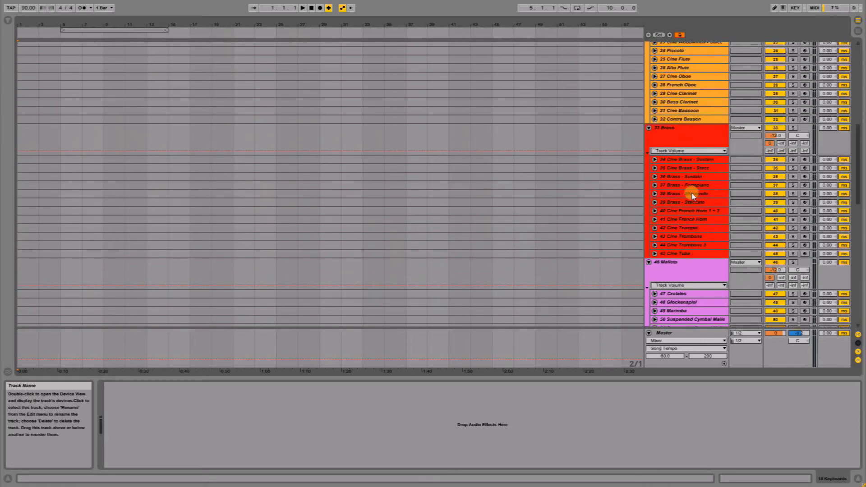
pyautogui.scroll(4, 693, 195)
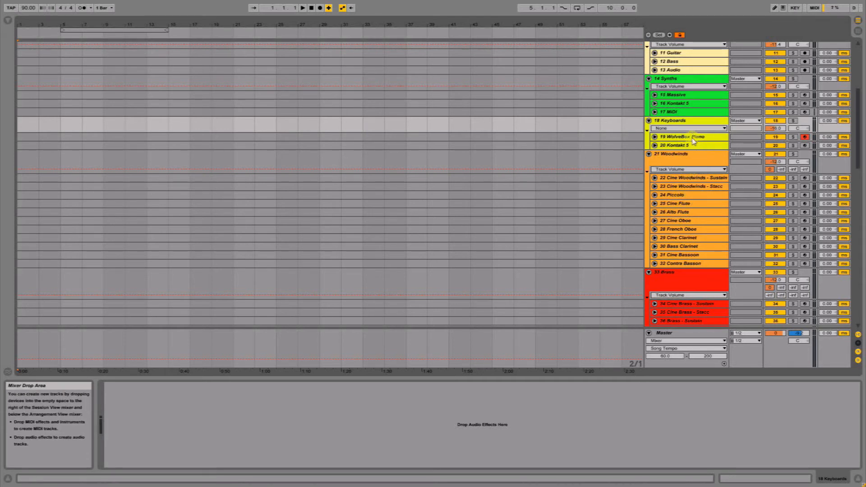
pyautogui.press('Tab')
pyautogui.press('Tab')
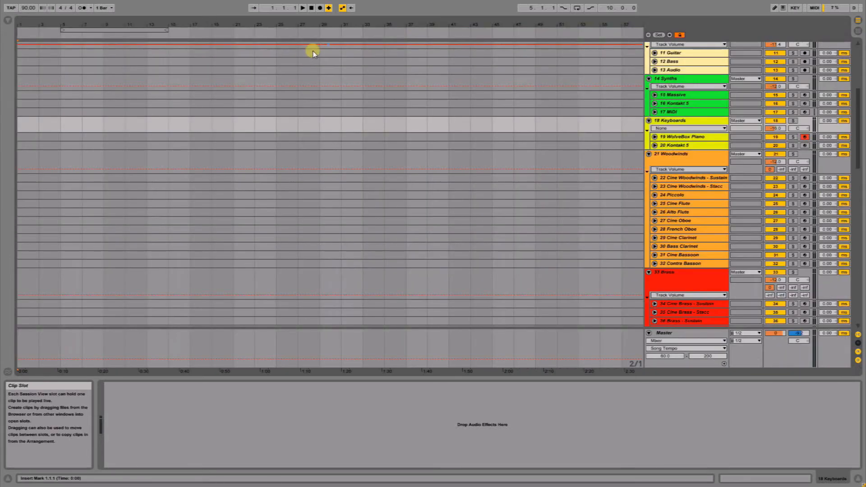
pyautogui.scroll(10, 780, 201)
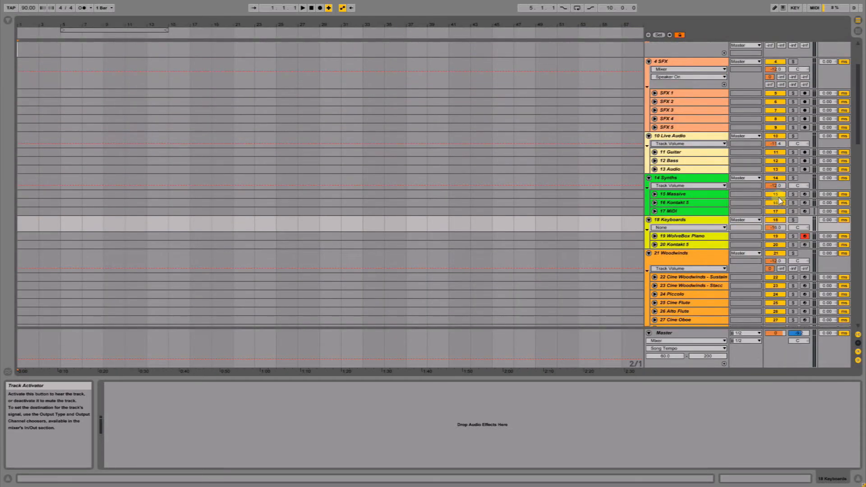
pyautogui.scroll(-6, 734, 166)
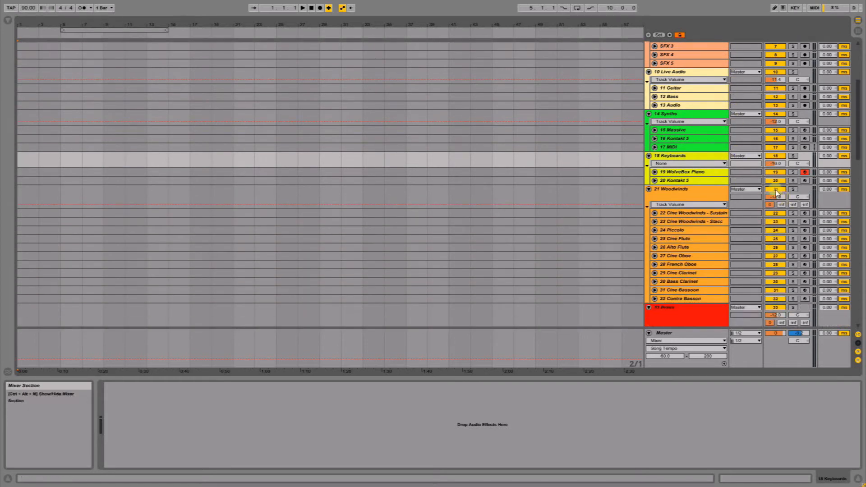
pyautogui.press('Tab')
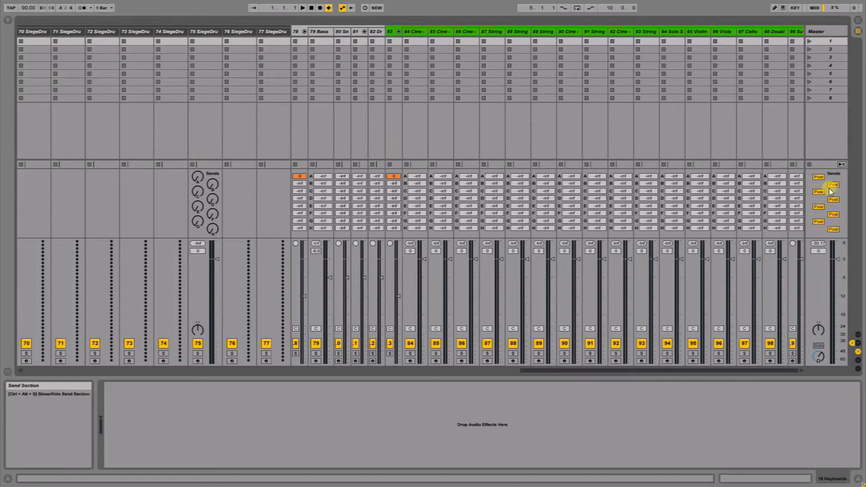
pyautogui.press('Tab')
# Examine the Brass and Mallets groups, select the Mallets group track, and check the Session View mixer before returning to the Arrangement View
pyautogui.scroll(-2, 693, 196)
pyautogui.scroll(-6, 693, 196)
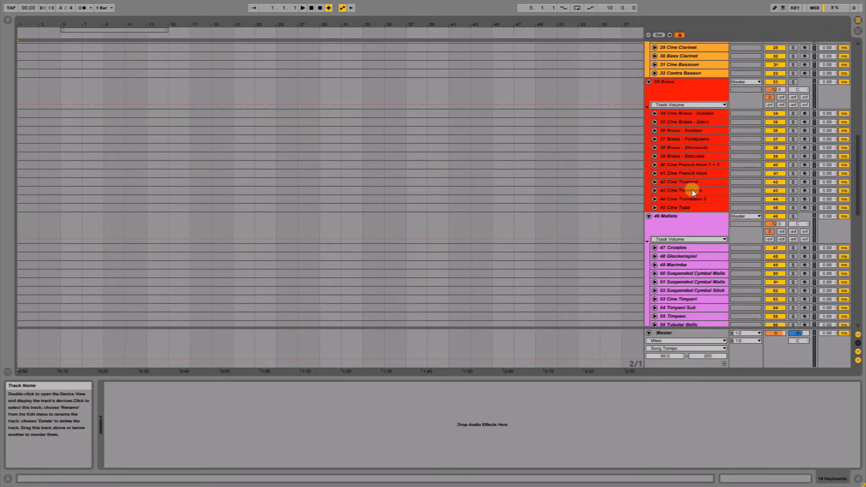
pyautogui.scroll(-4, 693, 193)
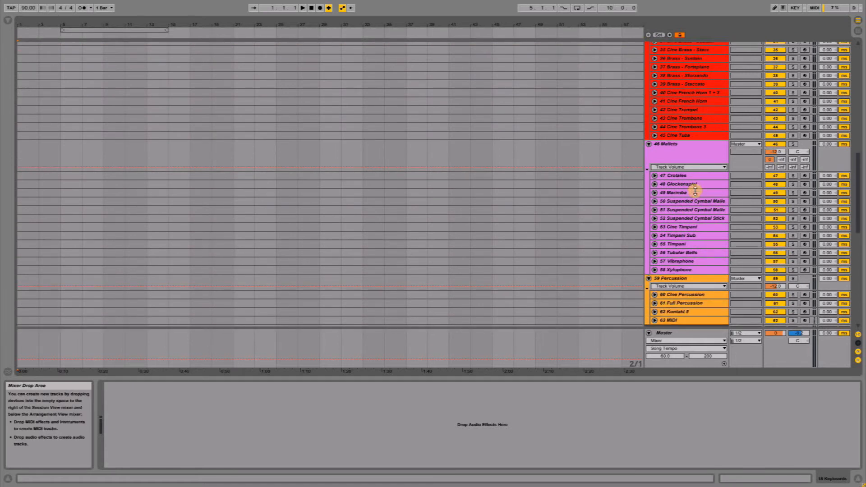
pyautogui.click(695, 196)
pyautogui.scroll(2, 696, 194)
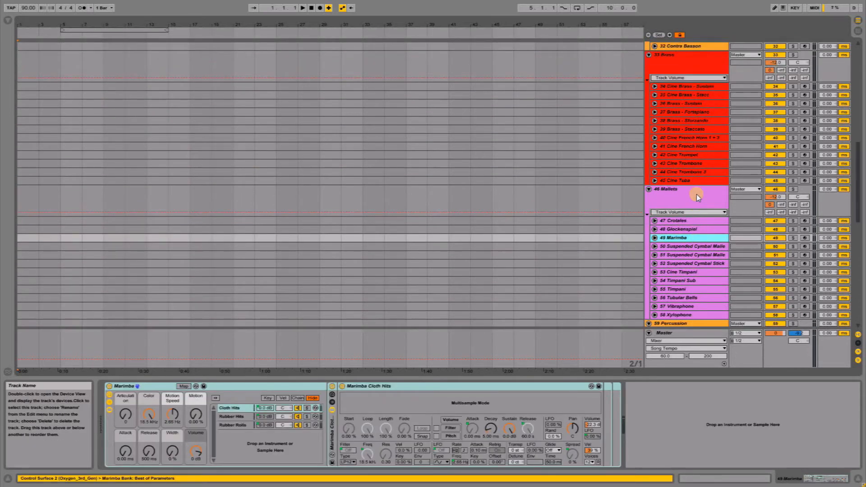
pyautogui.click(696, 194)
pyautogui.press('Tab')
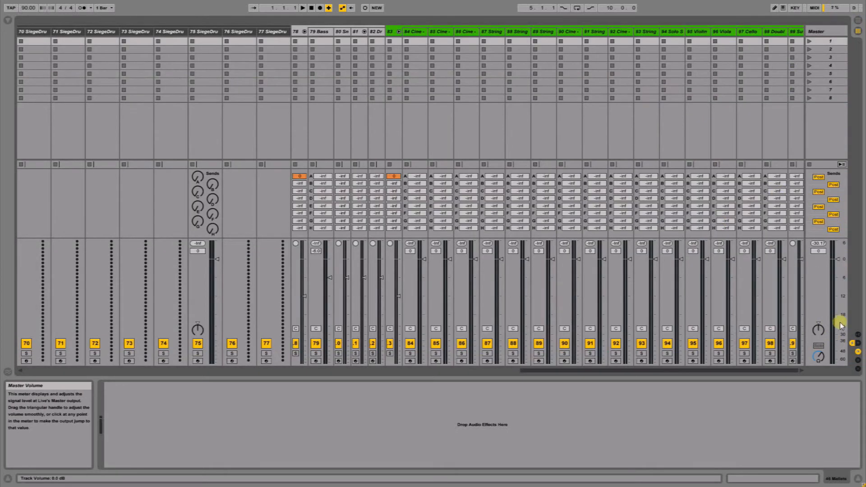
pyautogui.press('Tab')
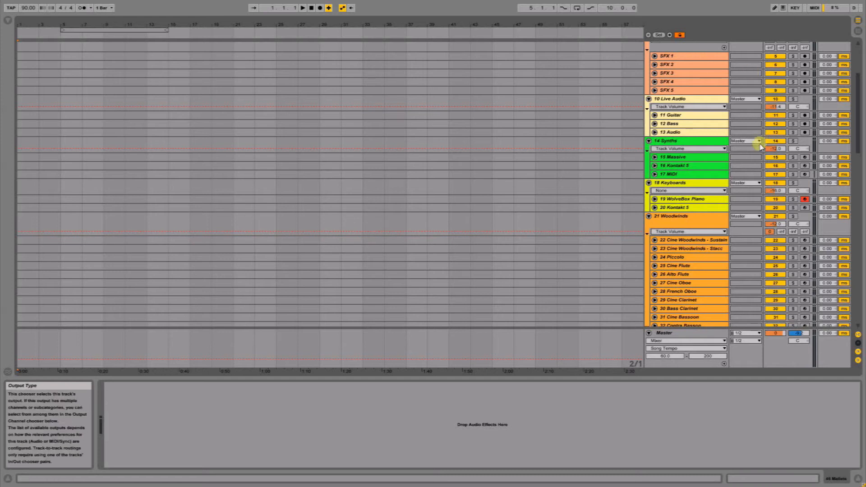
# Move the Bass track above the Guitar track in the Live Audio group
pyautogui.scroll(3, 772, 171)
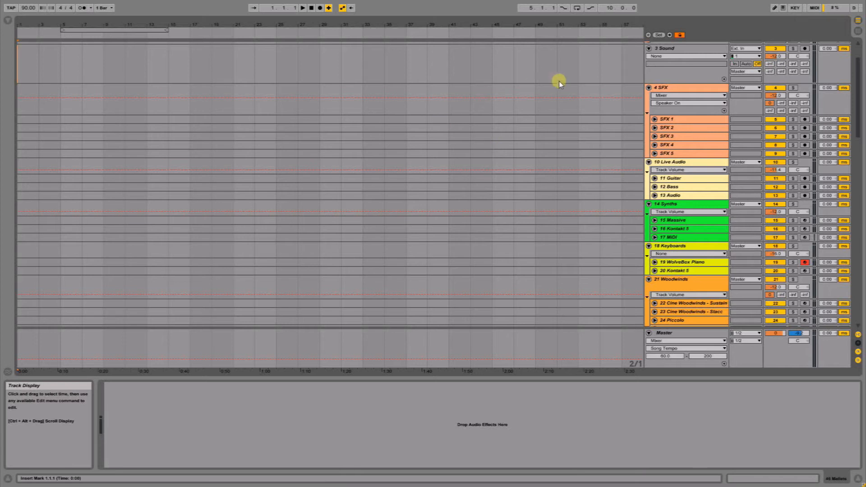
pyautogui.click(668, 120)
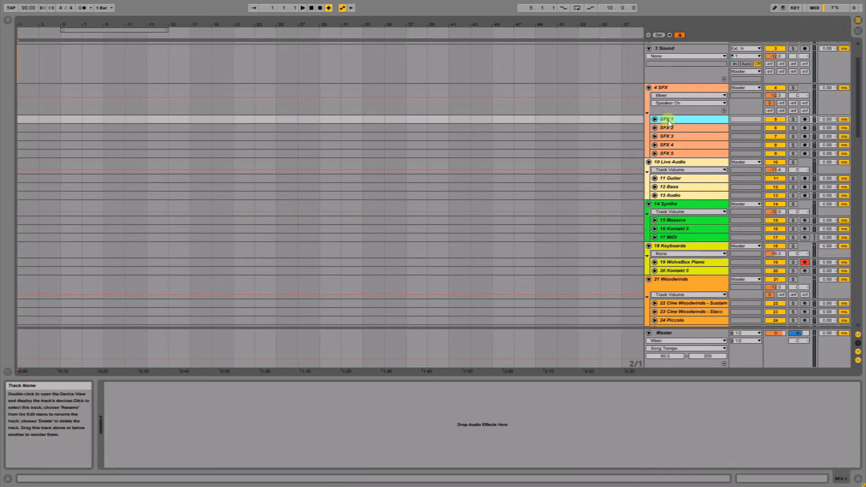
pyautogui.scroll(-2, 696, 169)
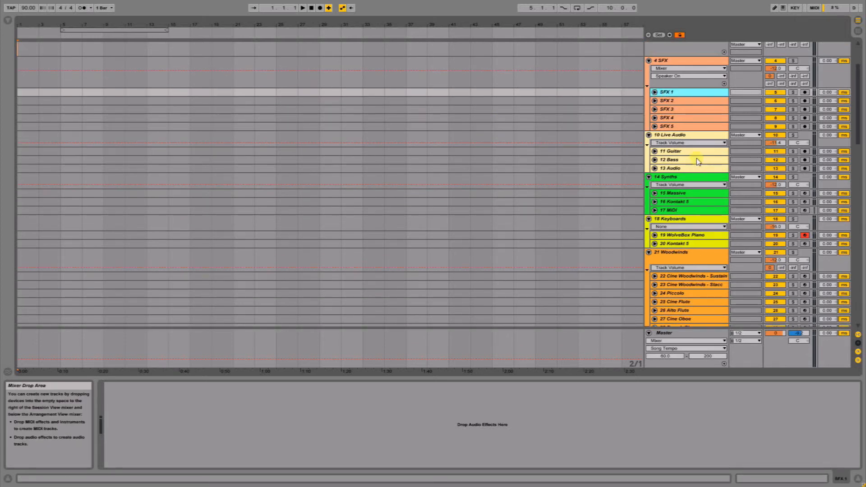
pyautogui.click(697, 160)
pyautogui.hotkey('ctrl', 'r')
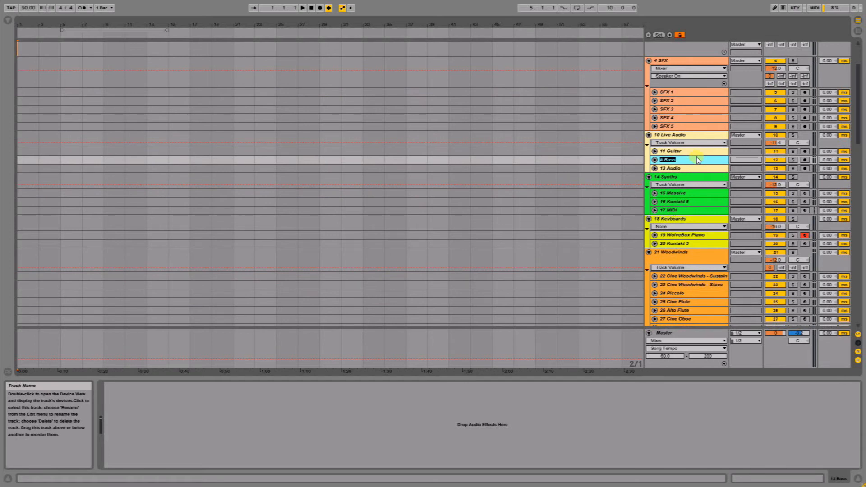
pyautogui.press('Return')
pyautogui.press('Return')
pyautogui.moveTo(669, 163); pyautogui.dragTo(671, 153)
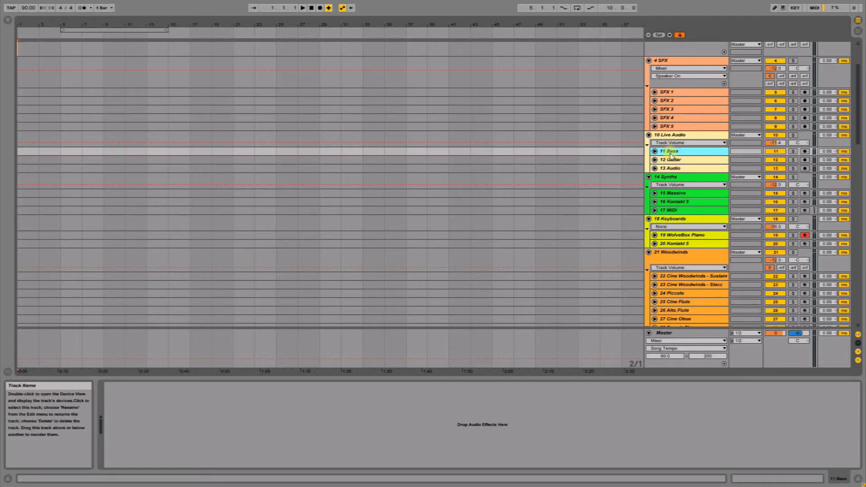
# Unfold the Cine Brass - Sustain track in the Brass group and select it to show its Kontakt 5 instrument
pyautogui.scroll(-10, 686, 304)
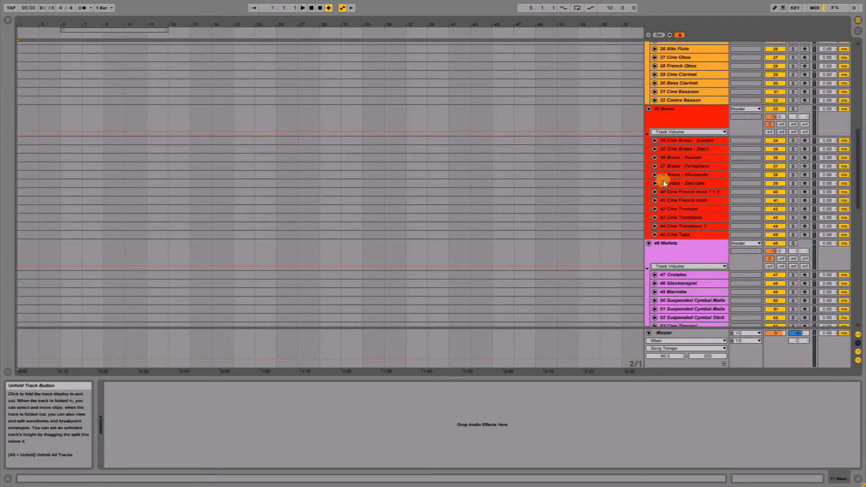
pyautogui.click(653, 141)
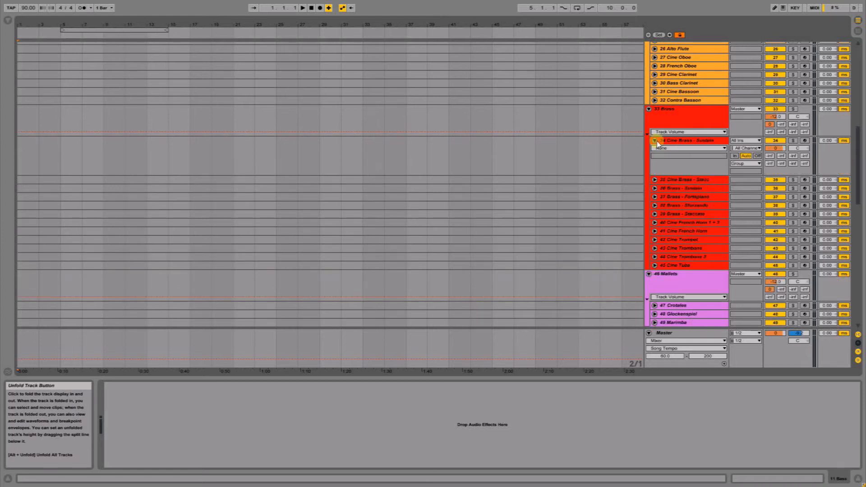
pyautogui.click(689, 144)
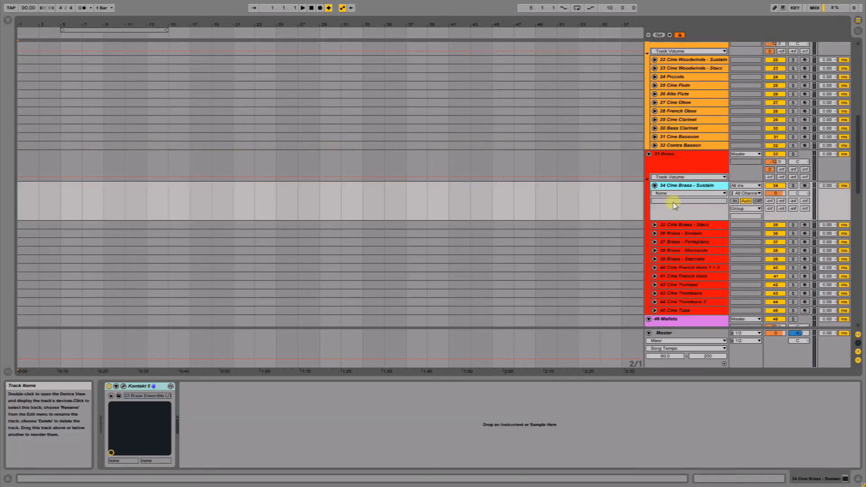
# Unfold the SFX 1 track and examine its list of audio input sources, including the individual instrument tracks, keeping Ext. In
pyautogui.scroll(15, 677, 199)
pyautogui.scroll(3, 674, 205)
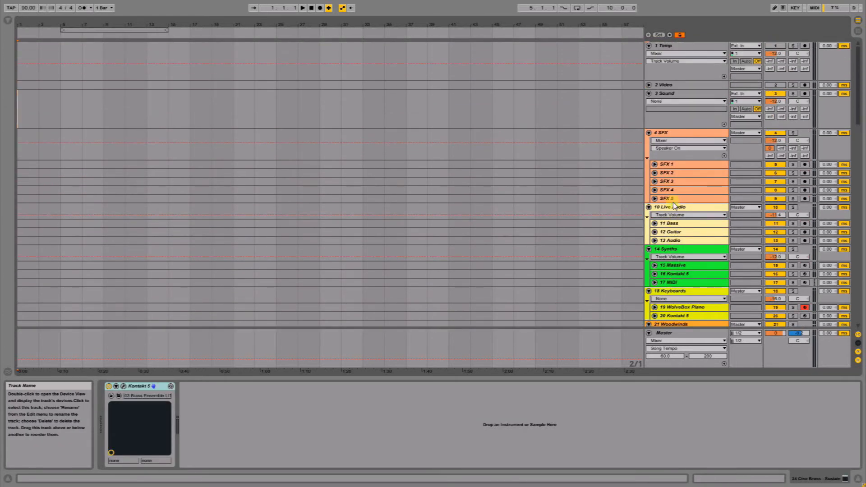
pyautogui.click(654, 164)
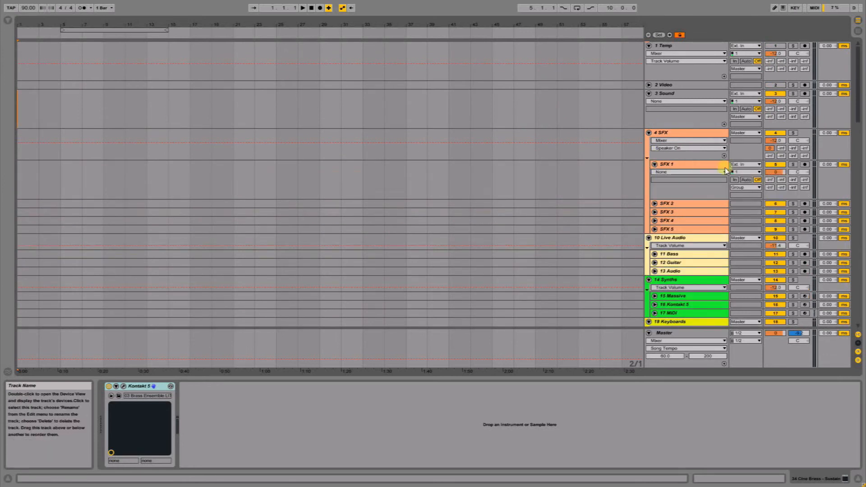
pyautogui.click(298, 188)
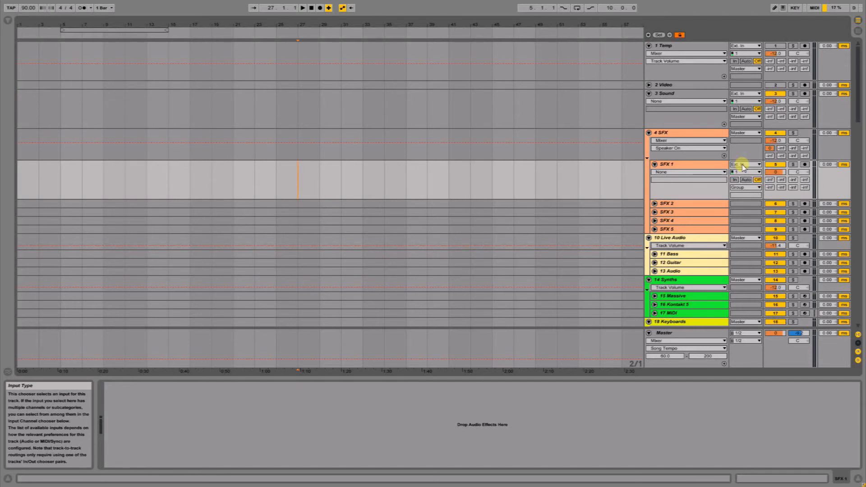
pyautogui.click(743, 165)
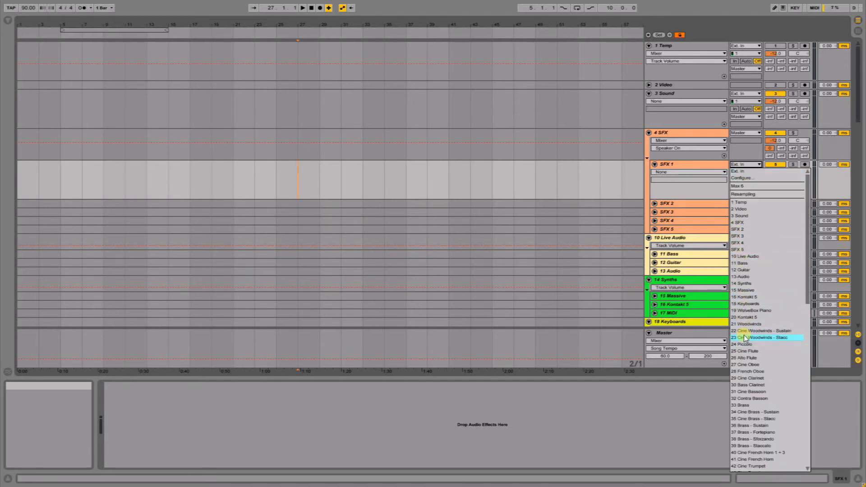
pyautogui.press('Down')
pyautogui.press('Down')
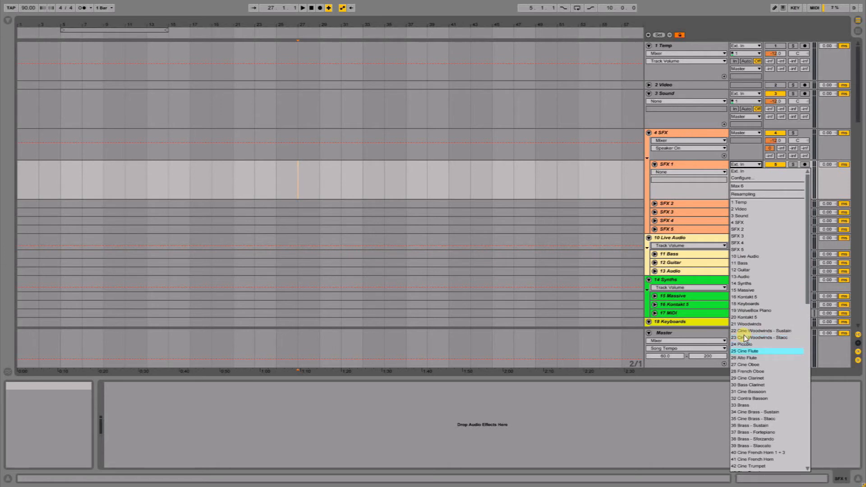
pyautogui.press('Down')
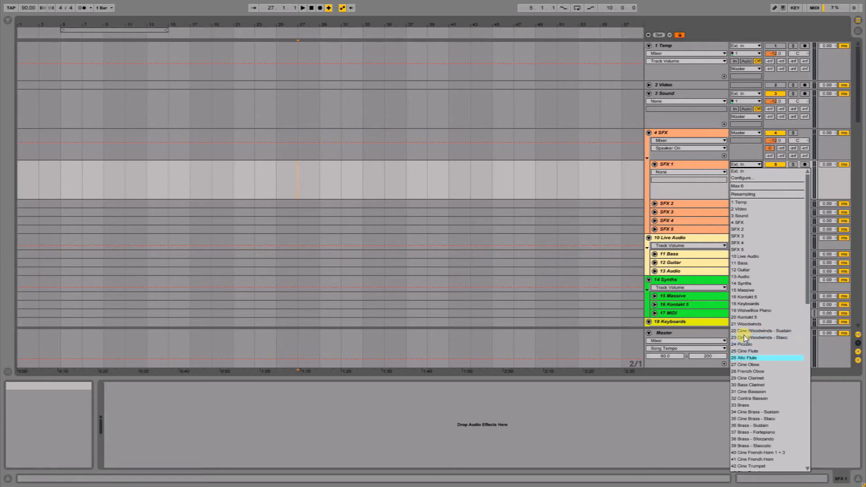
pyautogui.scroll(-6, 744, 338)
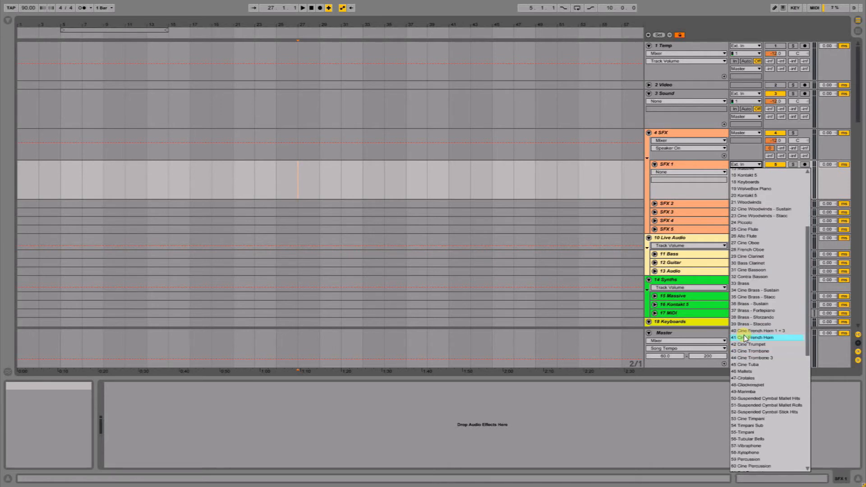
pyautogui.press('pagedown')
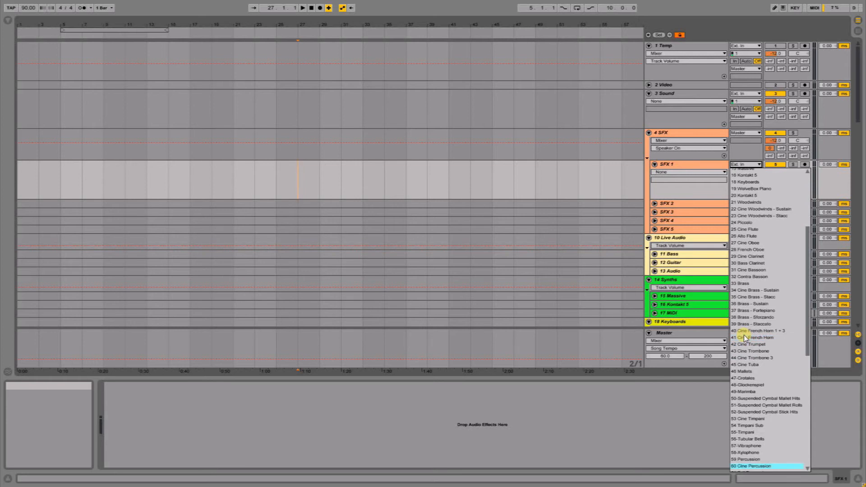
pyautogui.press('Up')
pyautogui.press('Up')
pyautogui.press('Up')
pyautogui.press('Up')
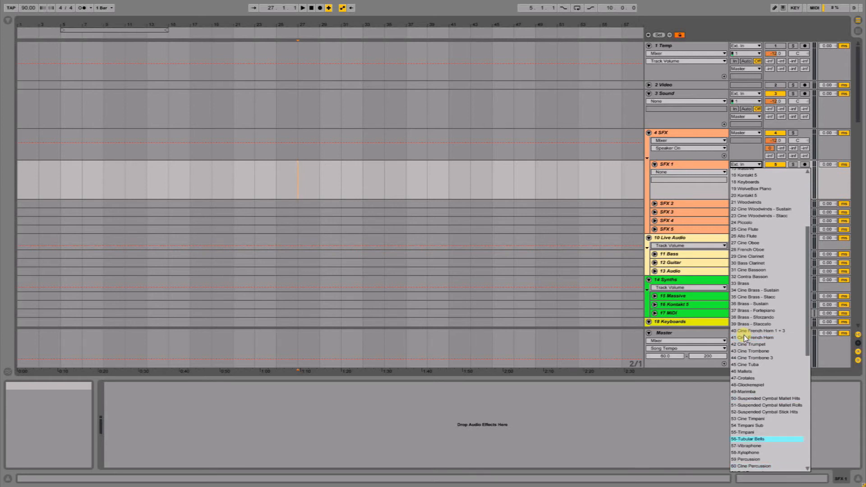
pyautogui.scroll(6, 742, 329)
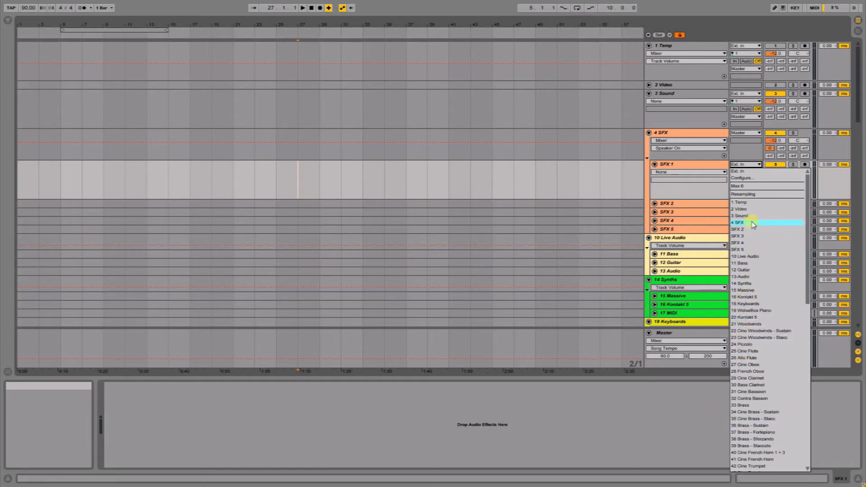
pyautogui.scroll(-5, 767, 392)
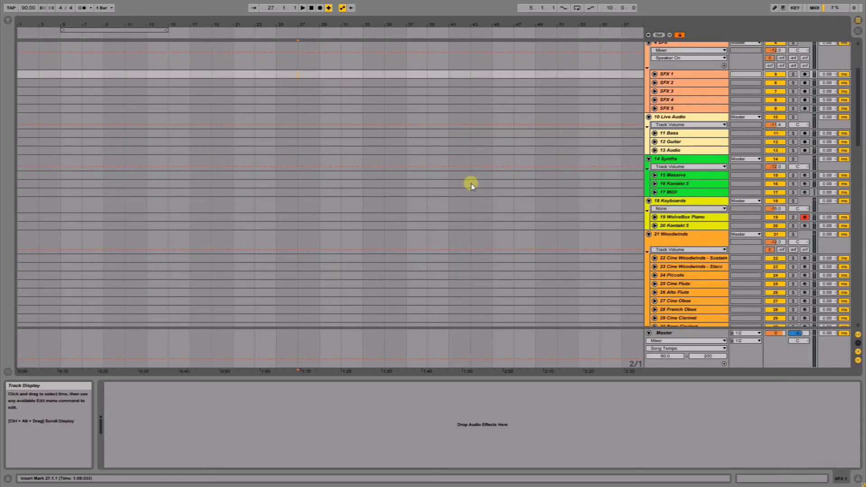
# Hide the detail view, look over the key-mapped controls, and return the insert marker to the start of the arrangement
pyautogui.hotkey('ctrl', 'alt', 'l')
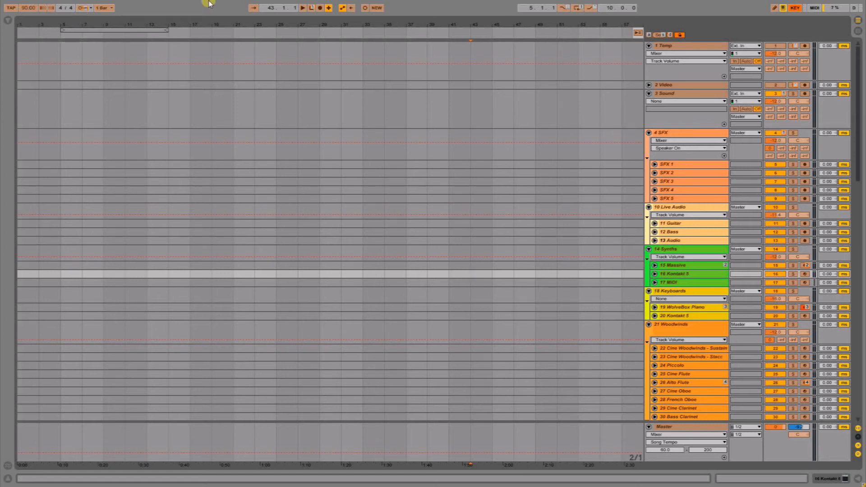
pyautogui.click(310, 8)
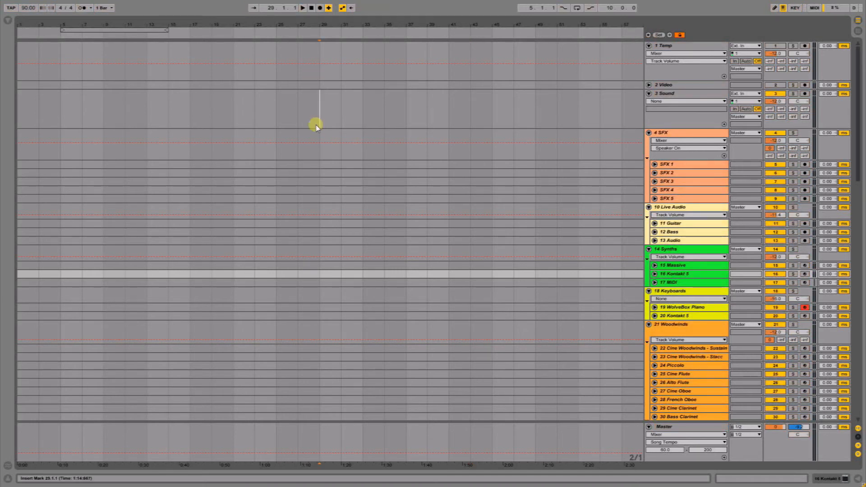
pyautogui.click(315, 123)
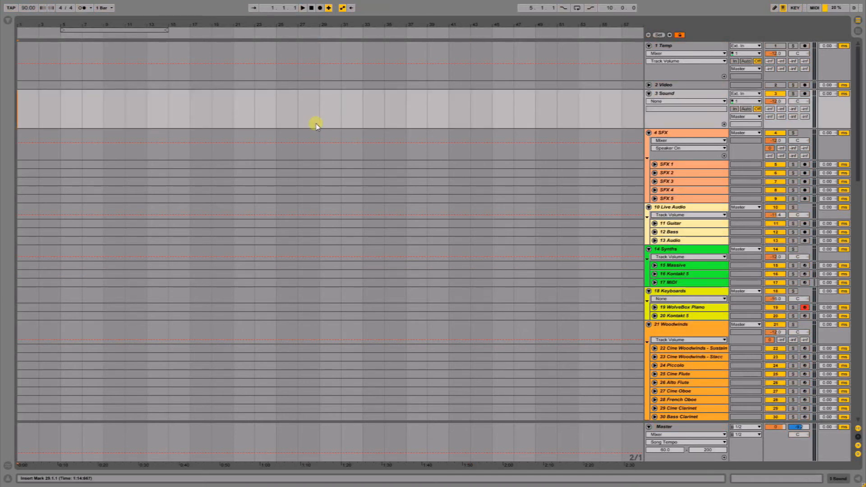
pyautogui.press('Home')
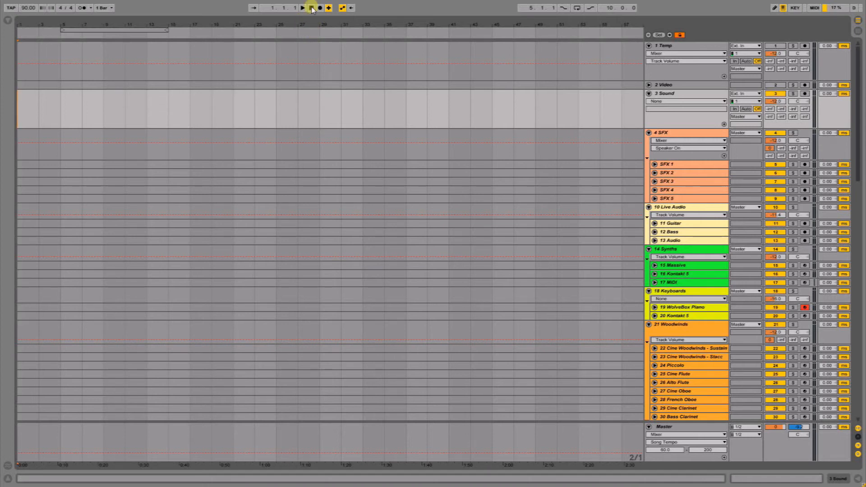
# Check the key mappings of the loop and punch switches, and loop bars 17 to 25 on the Sound track
pyautogui.hotkey('ctrl', 'k')
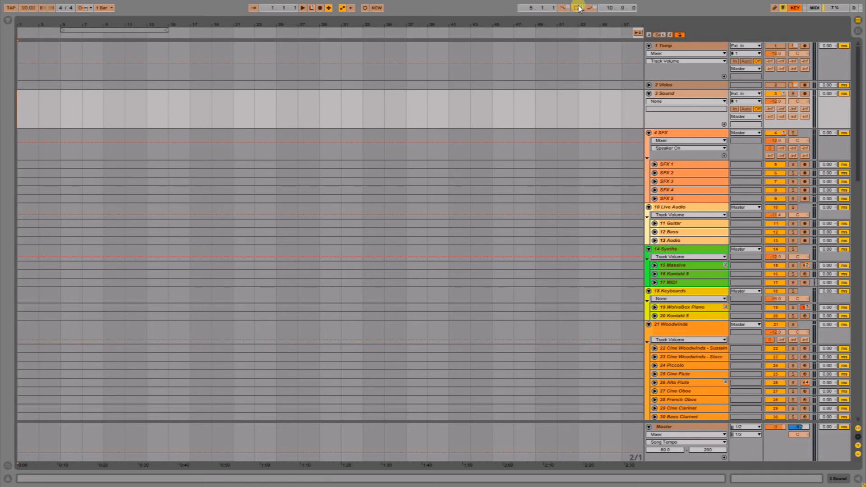
pyautogui.hotkey('ctrl', 'k')
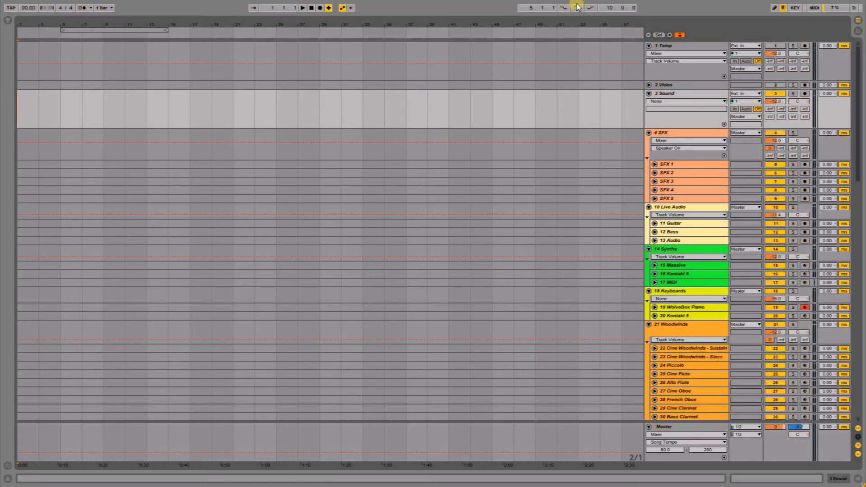
pyautogui.moveTo(183, 112); pyautogui.dragTo(281, 110)
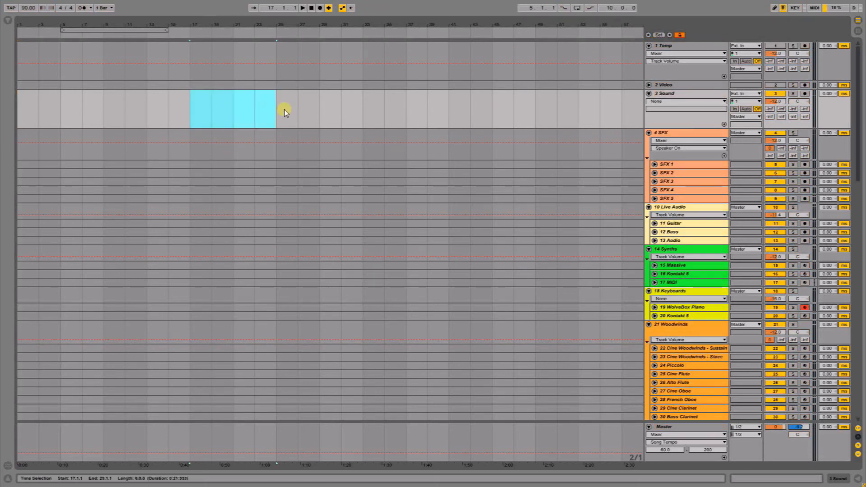
pyautogui.hotkey('ctrl', 'l')
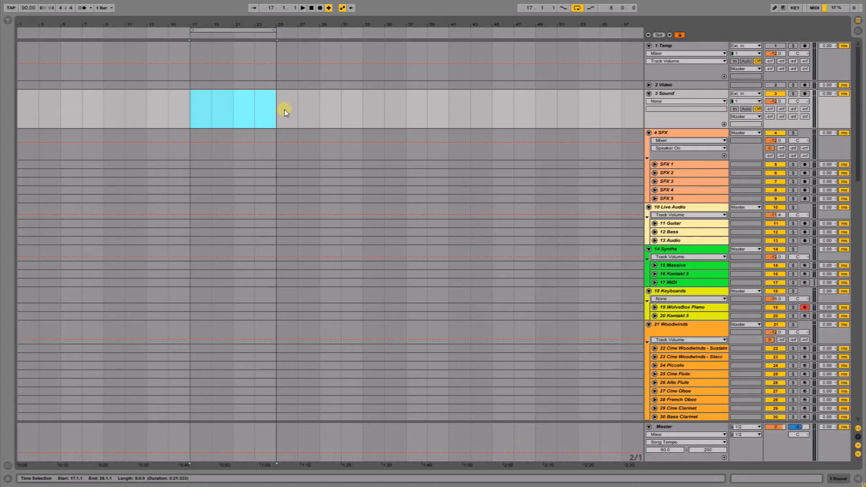
# Switch the loop off and demonstrate the Punch In and Punch Out switches by toggling each on and off
pyautogui.press('i')
pyautogui.press('i')
pyautogui.hotkey('ctrl', 'l')
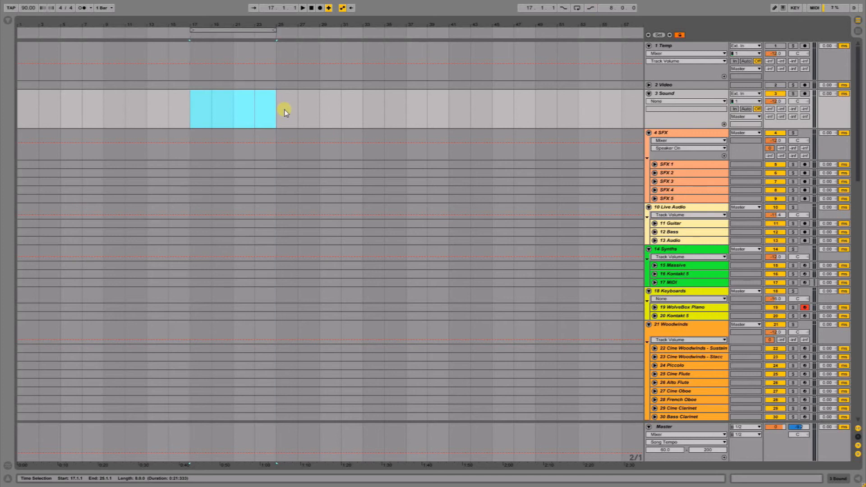
pyautogui.press('i')
pyautogui.press('o')
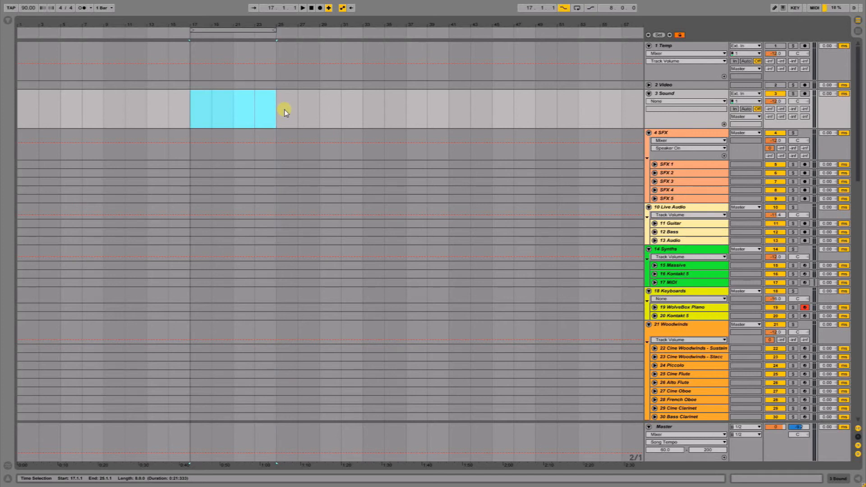
pyautogui.press('i')
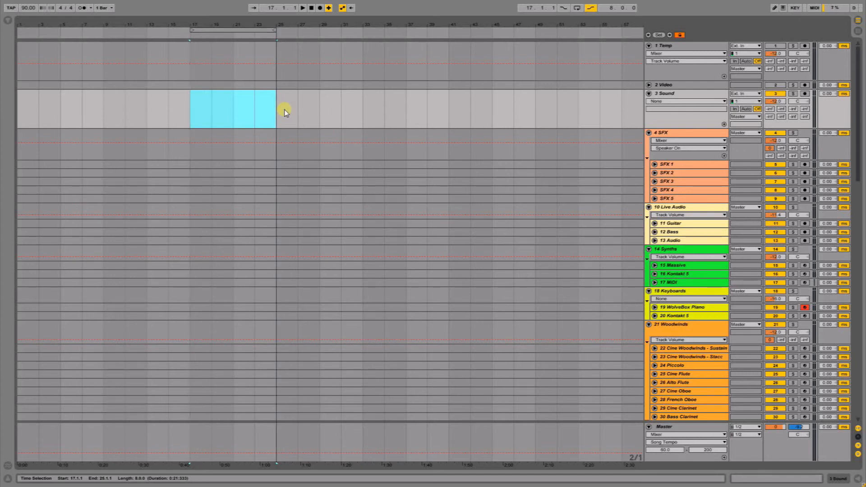
pyautogui.press('o')
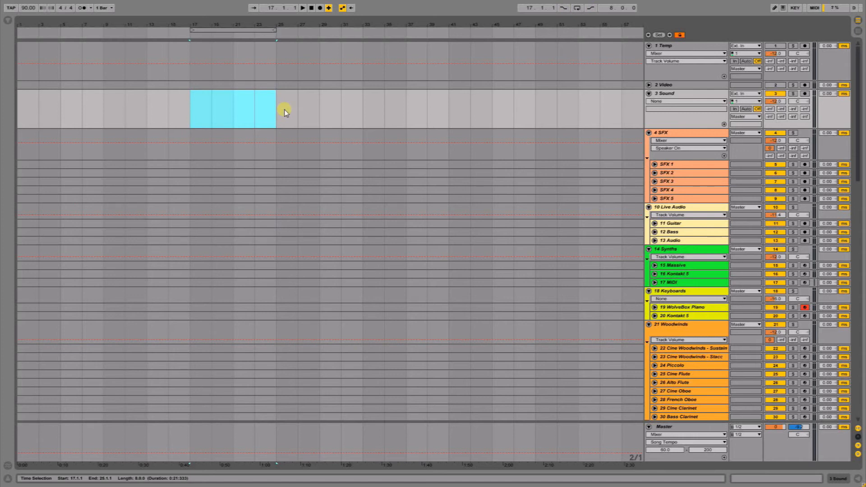
# Check the key mapping of the locator controls and set locators at bars 9, 19, 25 and 37
pyautogui.hotkey('ctrl', 'k')
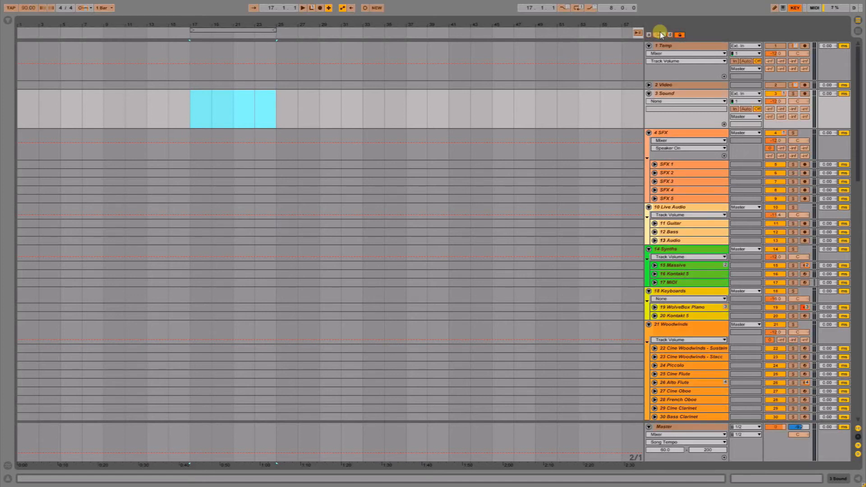
pyautogui.hotkey('ctrl', 'k')
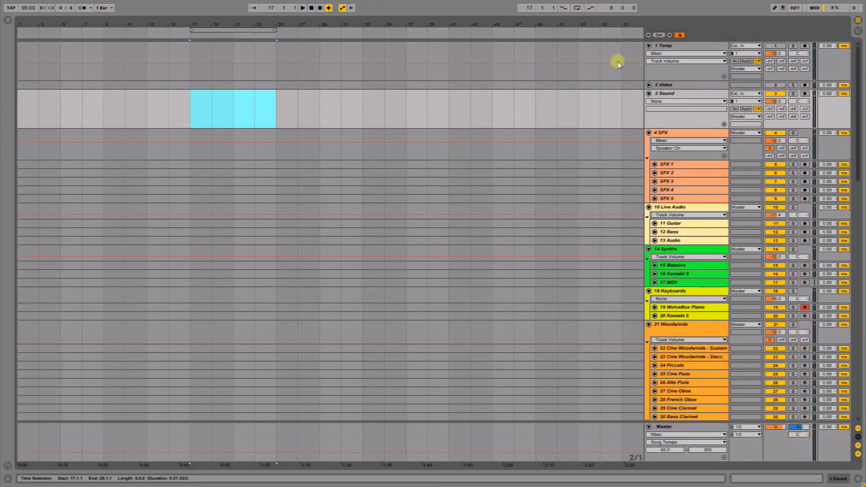
pyautogui.click(109, 107)
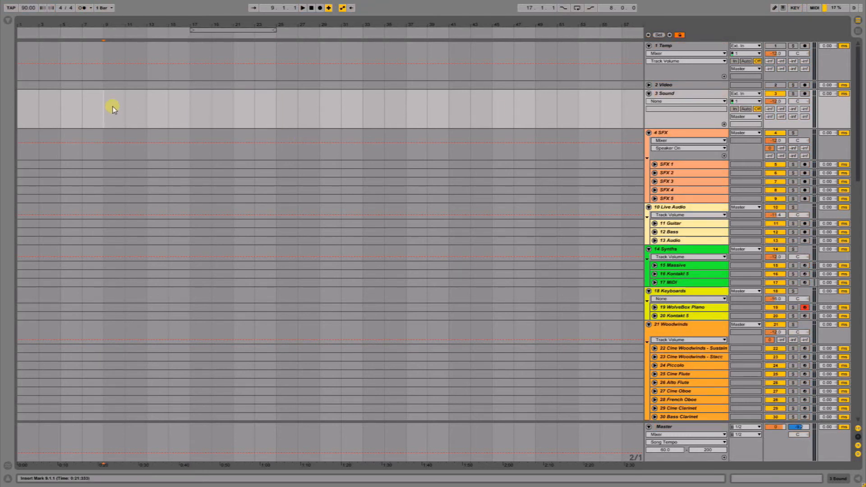
pyautogui.press('m')
pyautogui.click(215, 101)
pyautogui.press('m')
pyautogui.click(274, 102)
pyautogui.press('m')
pyautogui.click(350, 104)
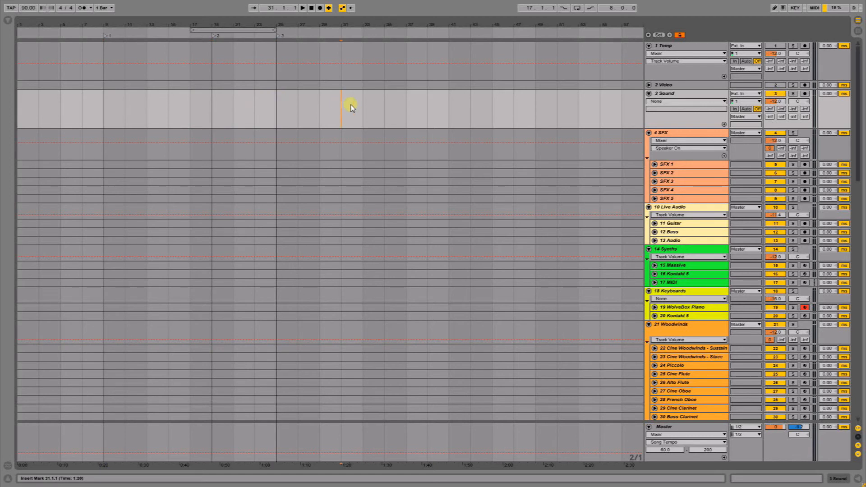
pyautogui.click(405, 107)
pyautogui.press('m')
# Jump back and forth repeatedly through the locators with the key-mapped previous and next locator controls
pyautogui.press(',')
pyautogui.press('.')
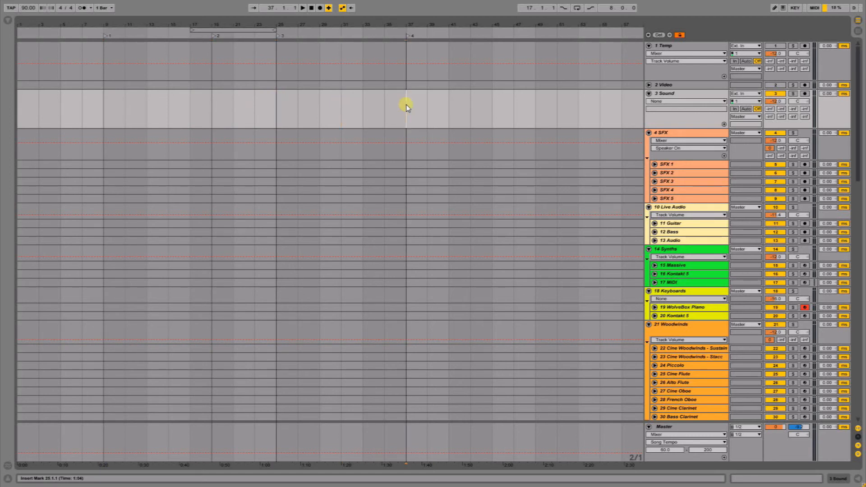
pyautogui.press(',')
pyautogui.press(',')
pyautogui.press(',')
pyautogui.press('.')
pyautogui.press('.')
pyautogui.press('.')
pyautogui.press(',')
pyautogui.press(',')
pyautogui.press(',')
pyautogui.press('.')
pyautogui.press('.')
pyautogui.press('.')
# Set a fifth locator at bar 45 and undo all the locators added to the arrangement
pyautogui.click(492, 85)
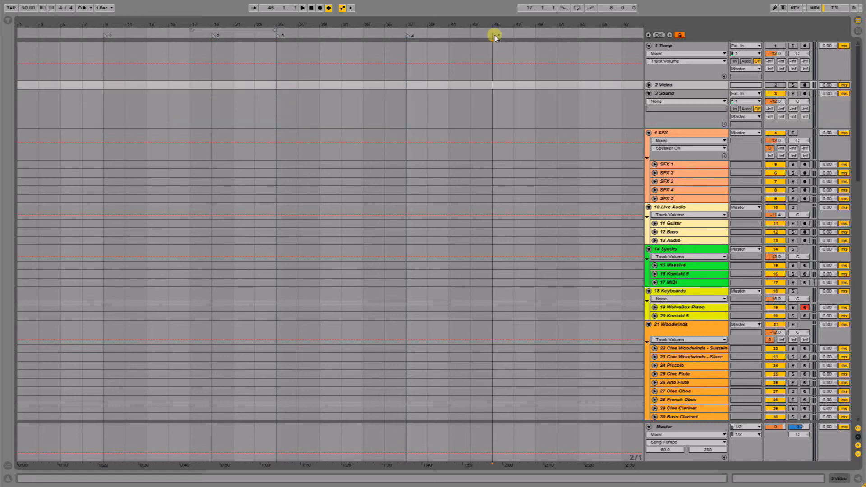
pyautogui.hotkey('ctrl', 'z')
pyautogui.hotkey('ctrl', 'z')
pyautogui.hotkey('ctrl', 'z')
pyautogui.hotkey('ctrl', 'z')
pyautogui.hotkey('ctrl', 'z')
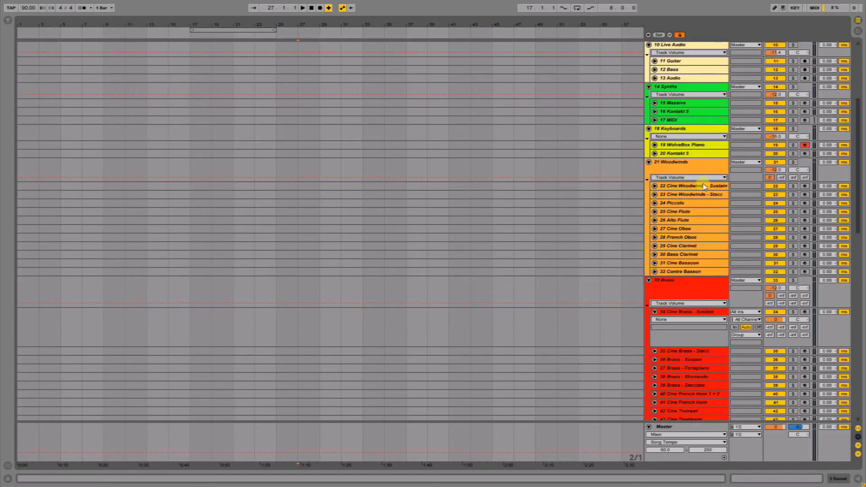
# Demonstrate the key-mapped solo of the Temp and Video tracks by toggling it on and off several times
pyautogui.scroll(6, 704, 186)
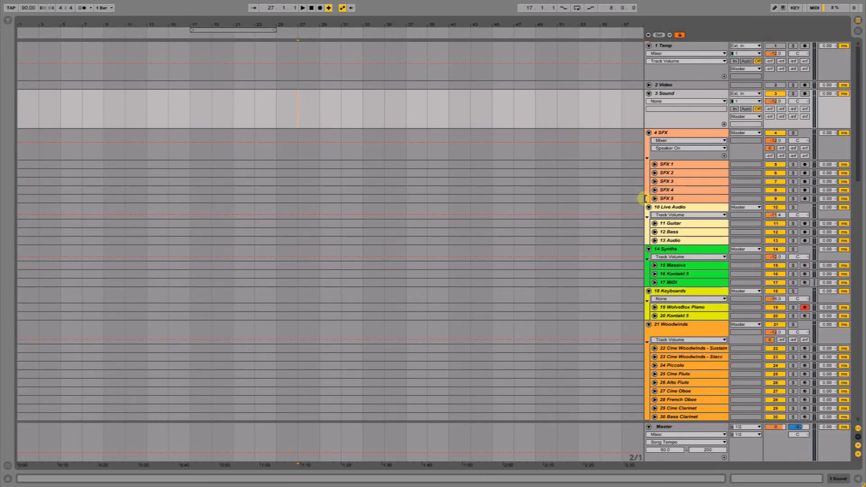
pyautogui.press('s')
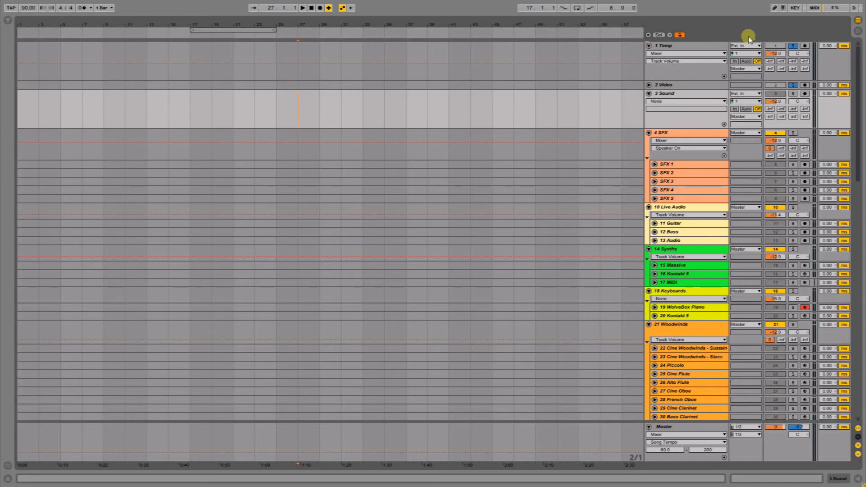
pyautogui.click(792, 85)
pyautogui.doubleClick(659, 47)
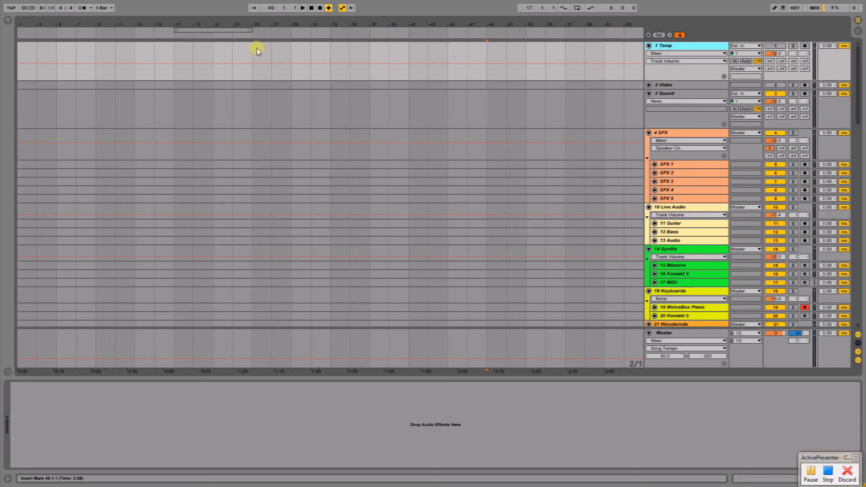
pyautogui.press('s')
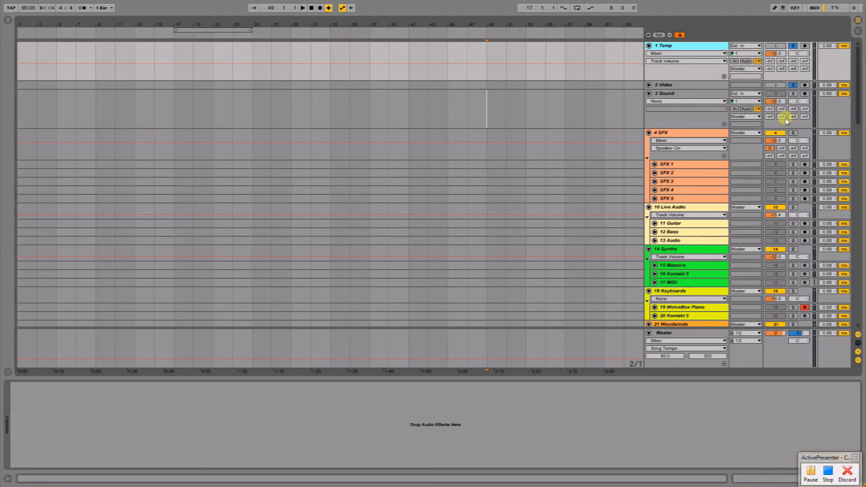
pyautogui.press('s')
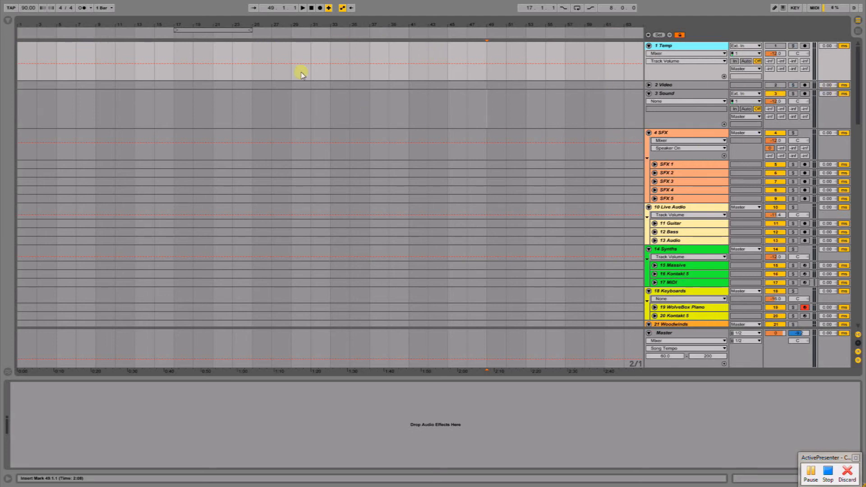
pyautogui.click(171, 62)
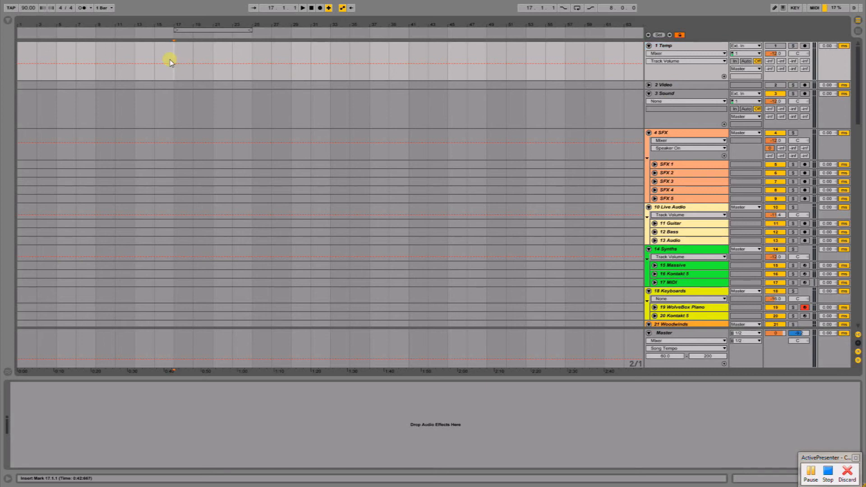
pyautogui.press('s')
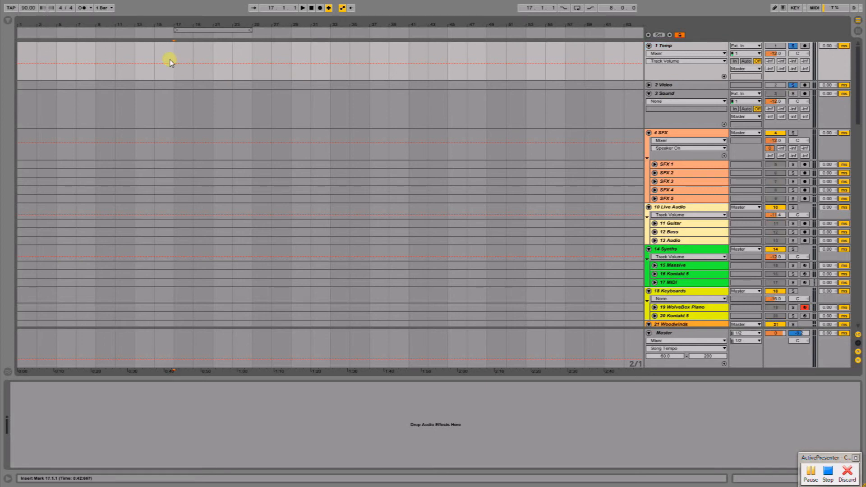
pyautogui.press('s')
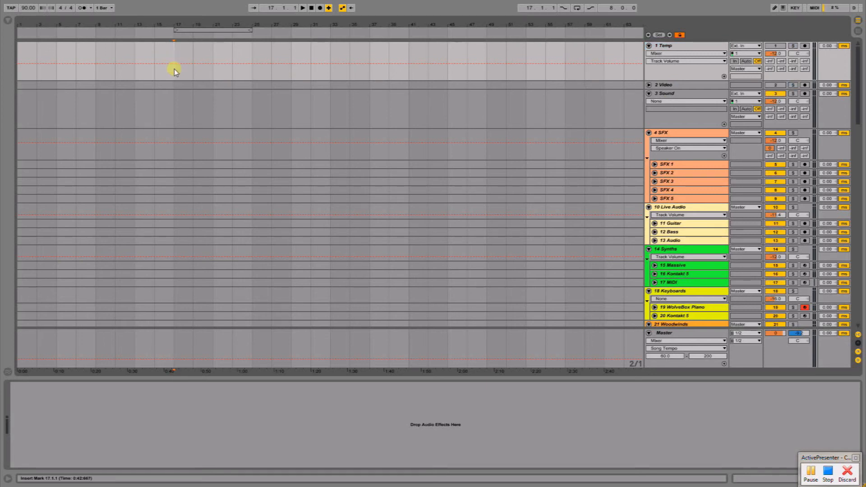
# Fold the Temp track and arm WolveBox Piano, Alto Flute, Cine Brass - Sustain, Marimba and SiegeDrum - Hall - Mallet in turn
pyautogui.click(648, 47)
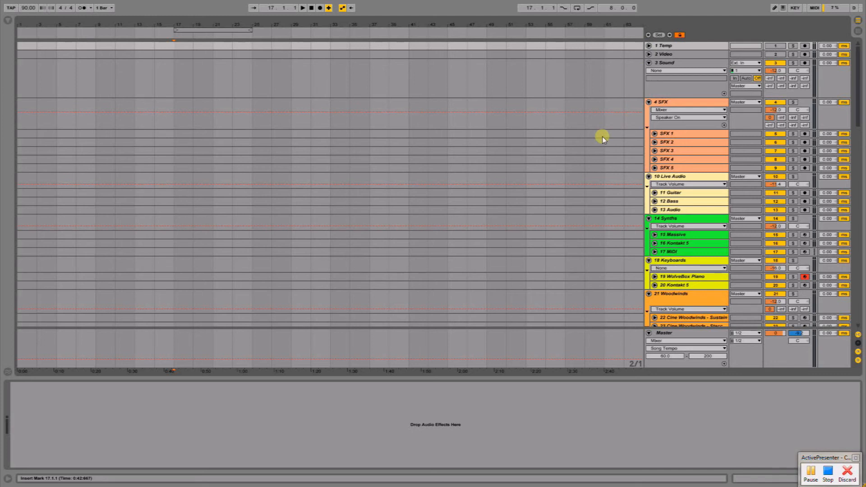
pyautogui.click(675, 104)
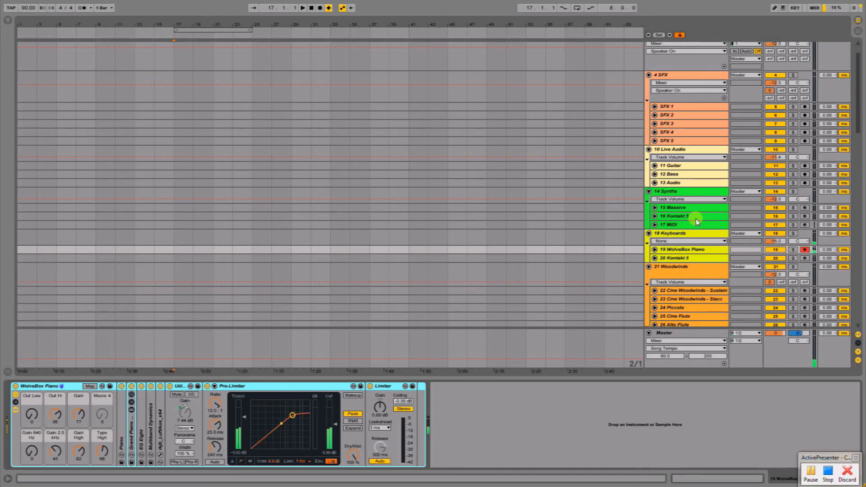
pyautogui.scroll(-3, 697, 221)
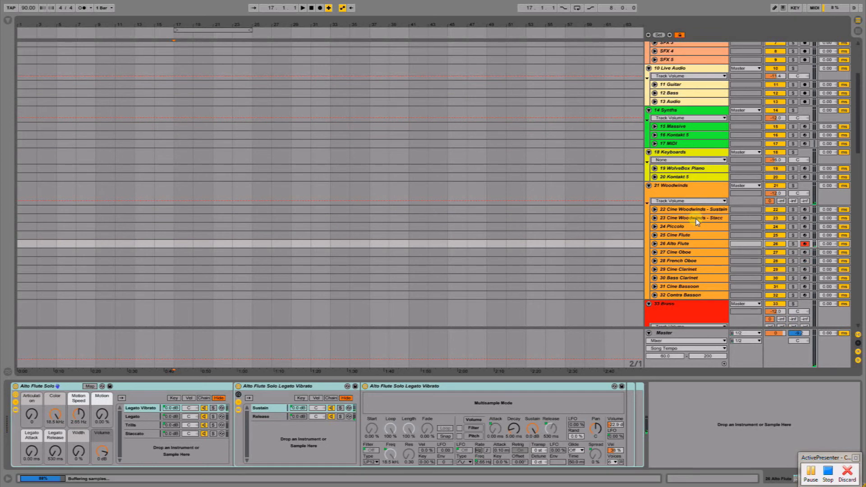
pyautogui.scroll(-5, 694, 221)
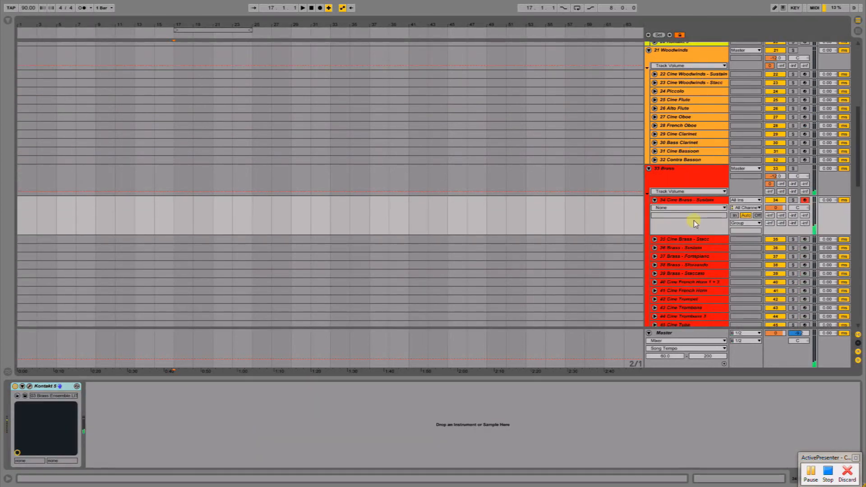
pyautogui.scroll(-5, 697, 211)
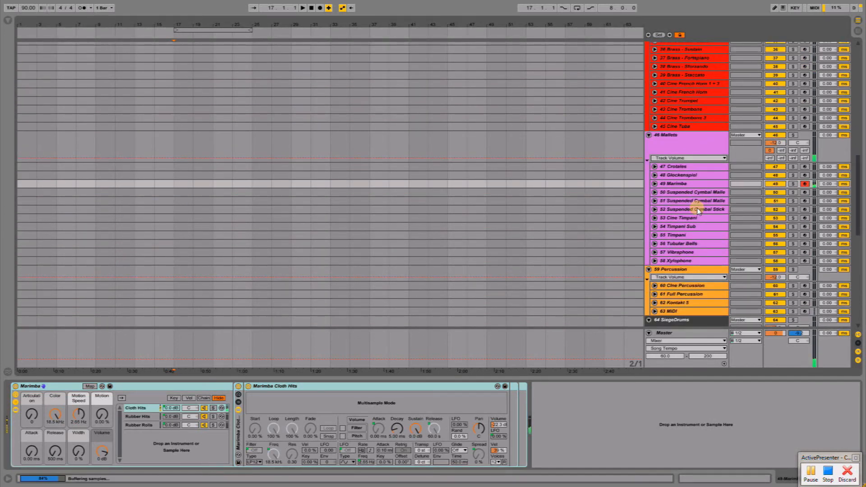
pyautogui.scroll(-3, 709, 193)
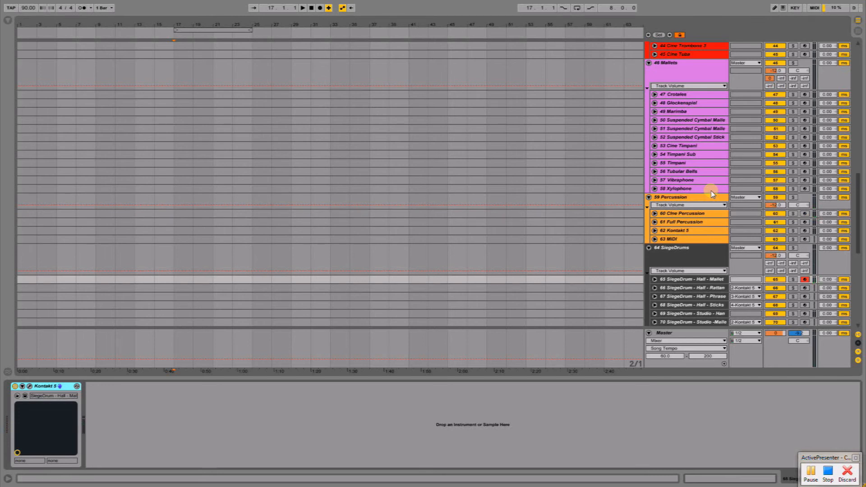
# Return to the armed Alto Flute track and step down through the woodwinds to Cine Bassoon and beyond
pyautogui.scroll(10, 709, 193)
pyautogui.scroll(8, 708, 192)
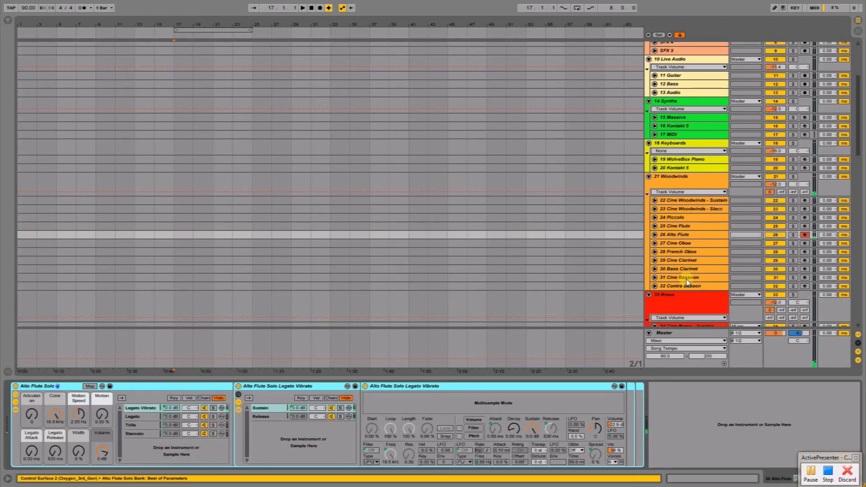
pyautogui.press('Down')
pyautogui.press('Down')
pyautogui.press('Down')
pyautogui.press('Down')
pyautogui.press('Down')
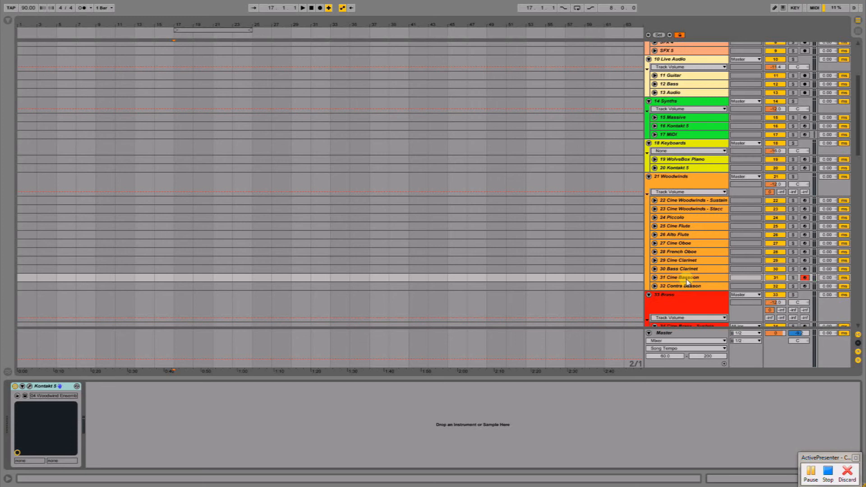
pyautogui.press('Down')
pyautogui.press('Down')
pyautogui.press('Down')
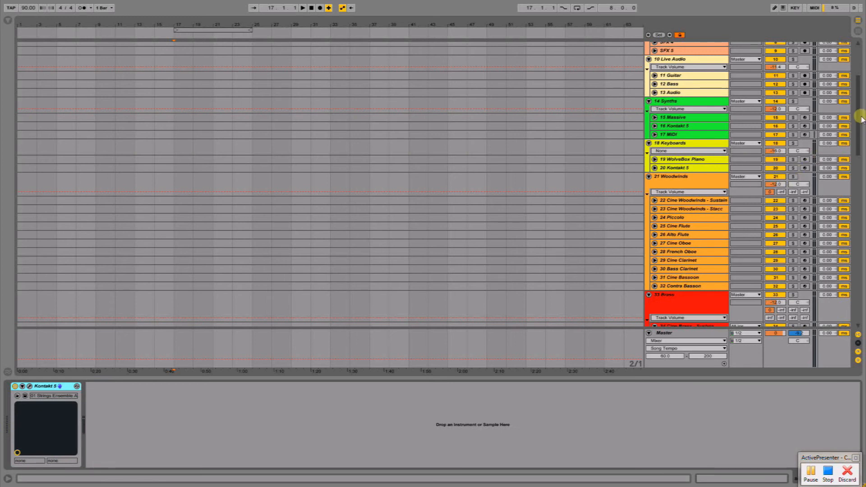
# Select the first Cine - Strings Arco track, hide the detail view, and place the insert marker at bar 33 on SiegeDrum - Subsonics
pyautogui.moveTo(858, 114); pyautogui.dragTo(859, 254)
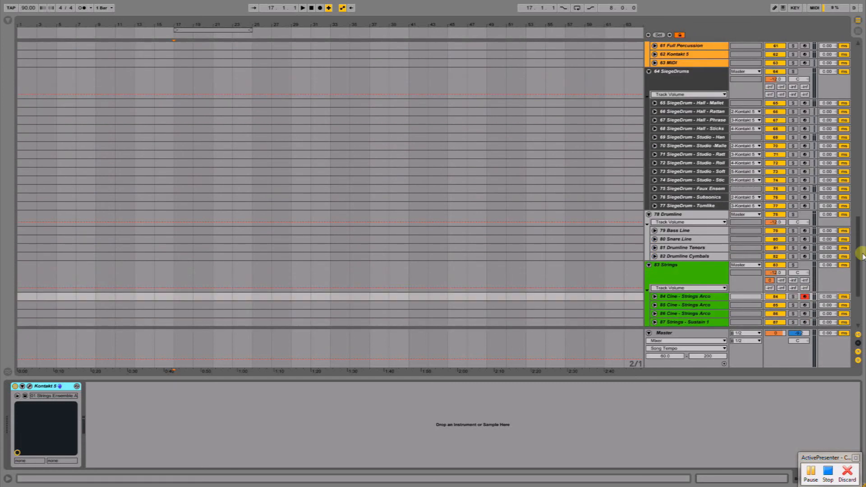
pyautogui.scroll(-3, 717, 302)
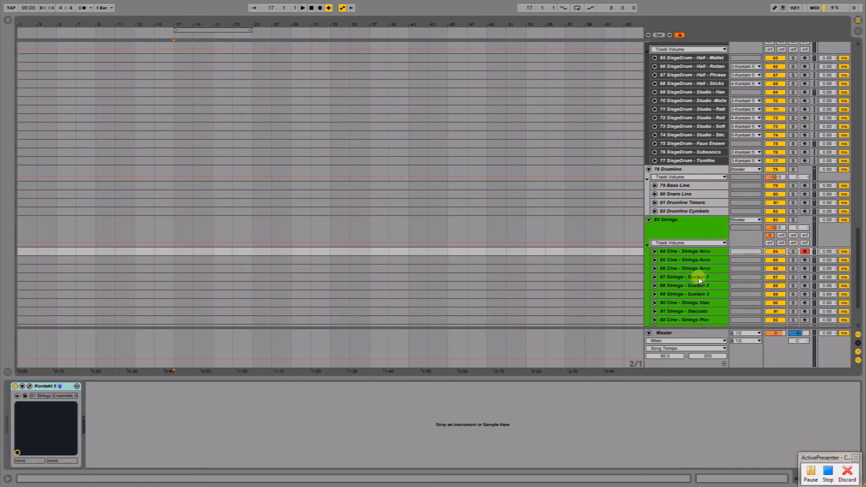
pyautogui.click(698, 251)
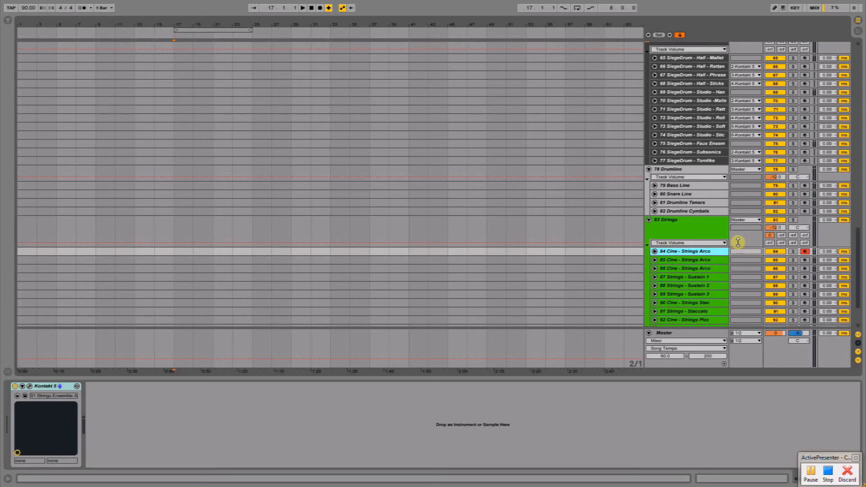
pyautogui.hotkey('ctrl', 'alt', 'l')
pyautogui.click(326, 188)
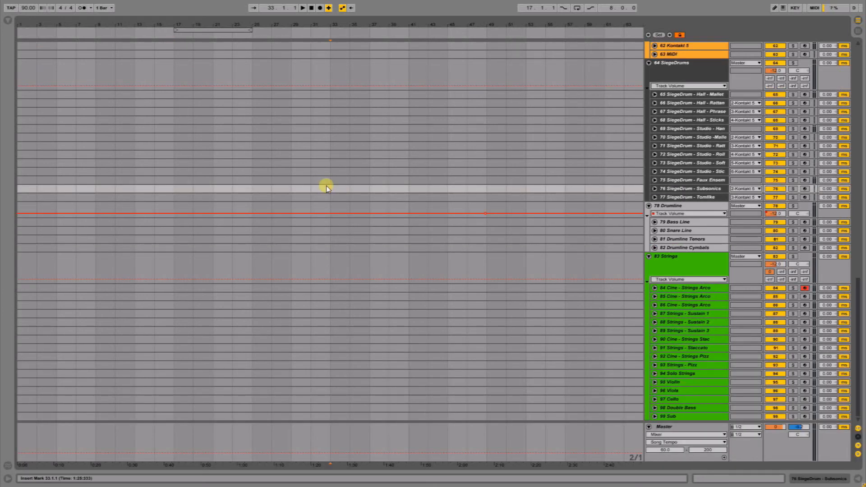
# Check the MIDI mapping of the Master's preview volume knob in Session View and return to the Arrangement View
pyautogui.press('Tab')
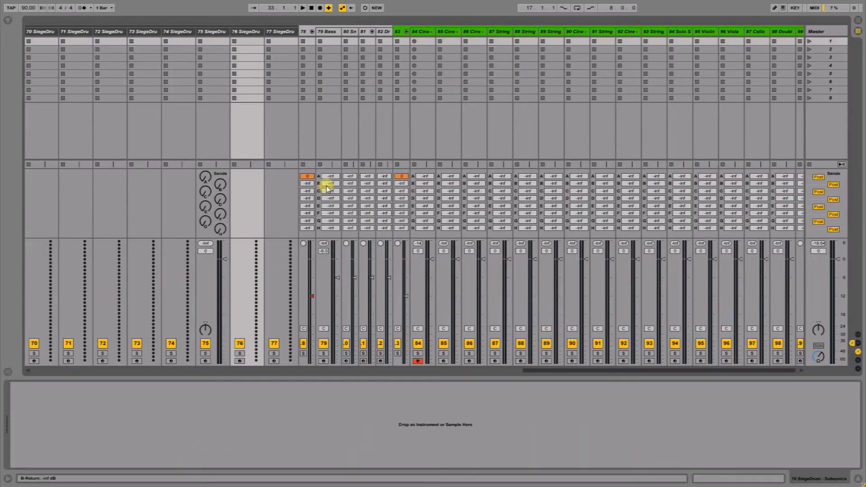
pyautogui.hotkey('ctrl', 'm')
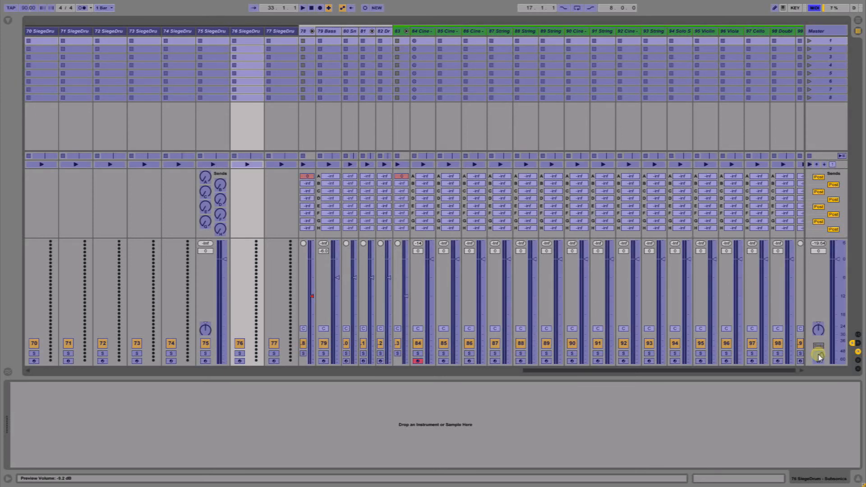
pyautogui.click(819, 355)
pyautogui.hotkey('ctrl', 'm')
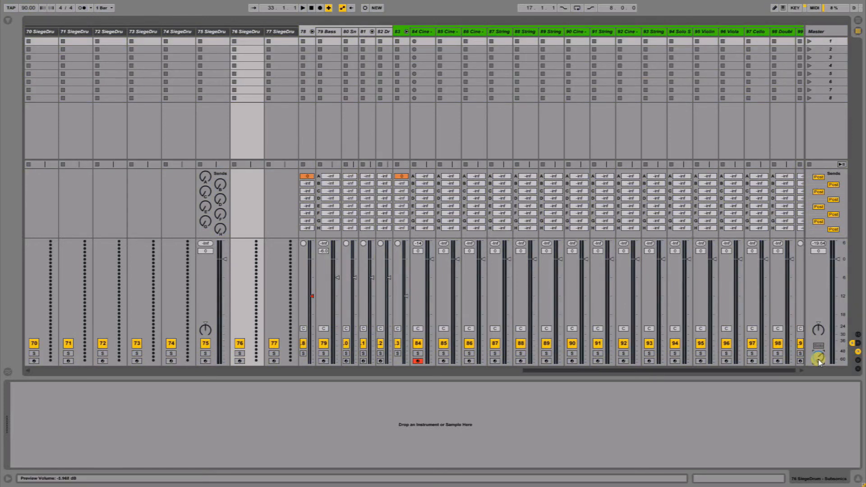
pyautogui.press('Tab')
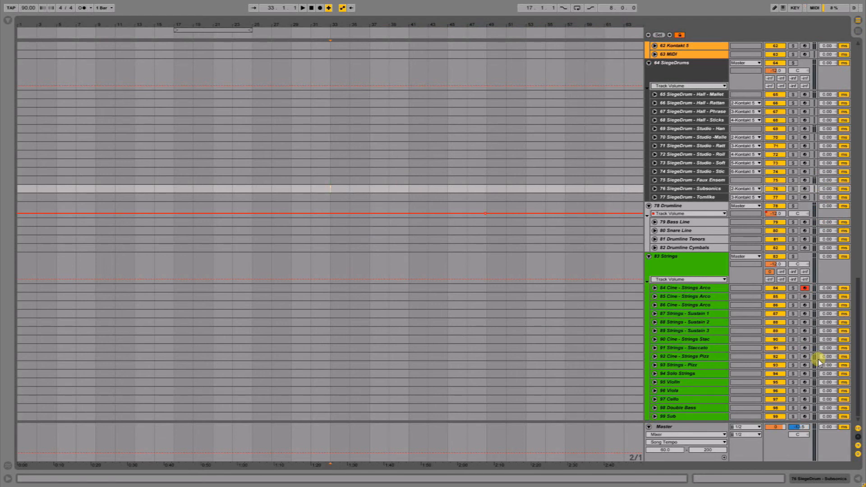
# Select the SiegeDrums group and look back over the groups up to the Guitar track in Live Audio
pyautogui.click(704, 86)
pyautogui.click(705, 54)
pyautogui.scroll(15, 703, 68)
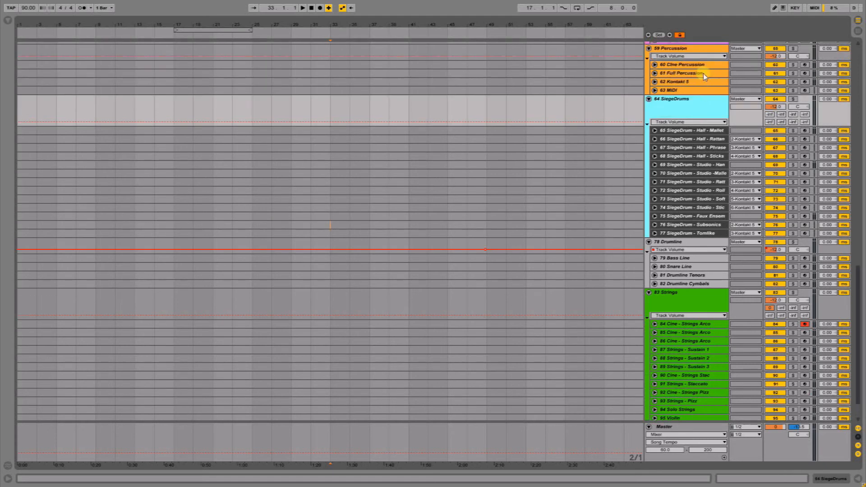
pyautogui.scroll(12, 704, 75)
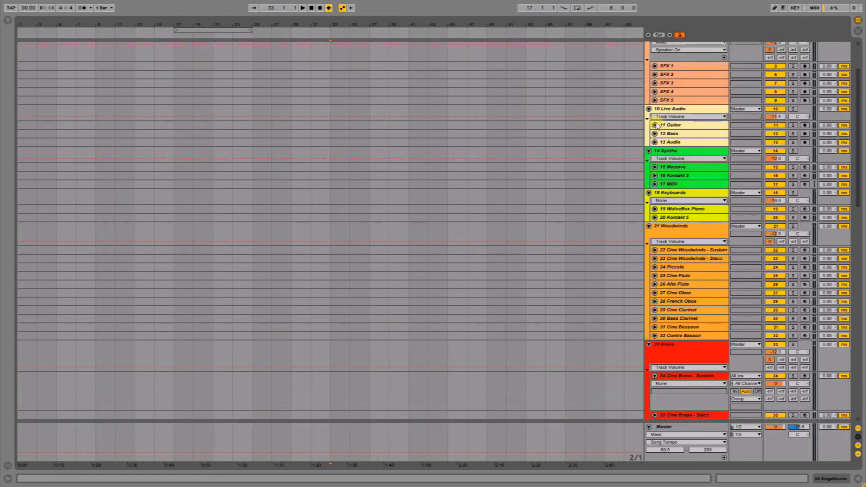
pyautogui.click(654, 125)
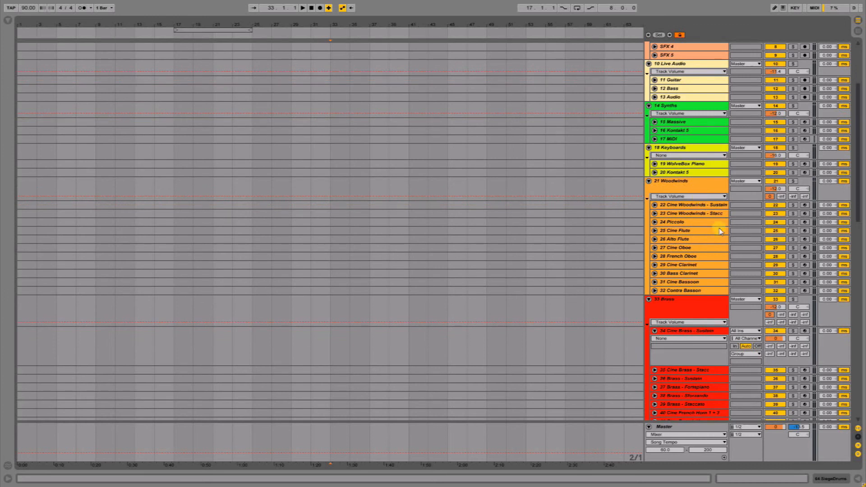
# Compare the two Cine Woodwinds tracks, arming Cine Woodwinds - Sustain and then Cine Woodwinds - Stacc for recording
pyautogui.click(700, 205)
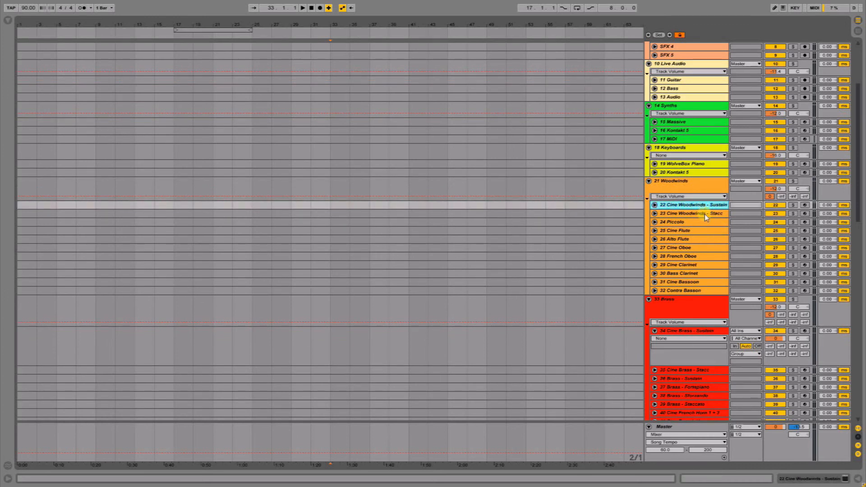
pyautogui.click(704, 214)
pyautogui.click(705, 206)
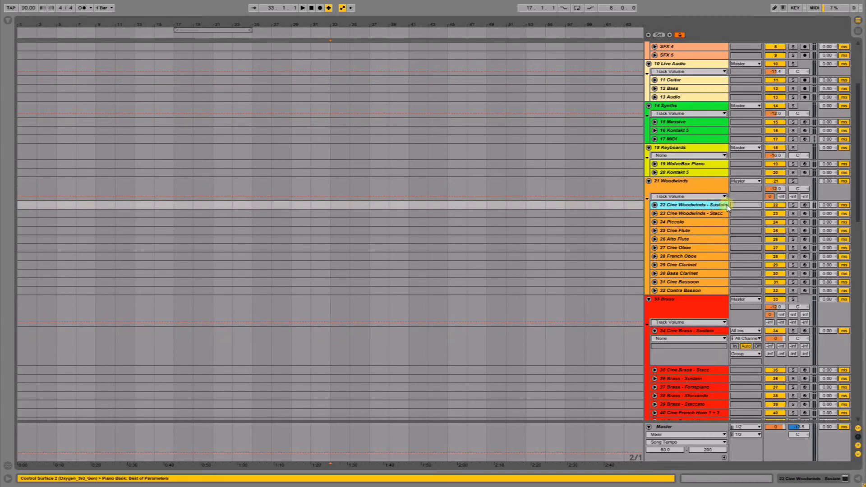
pyautogui.click(805, 205)
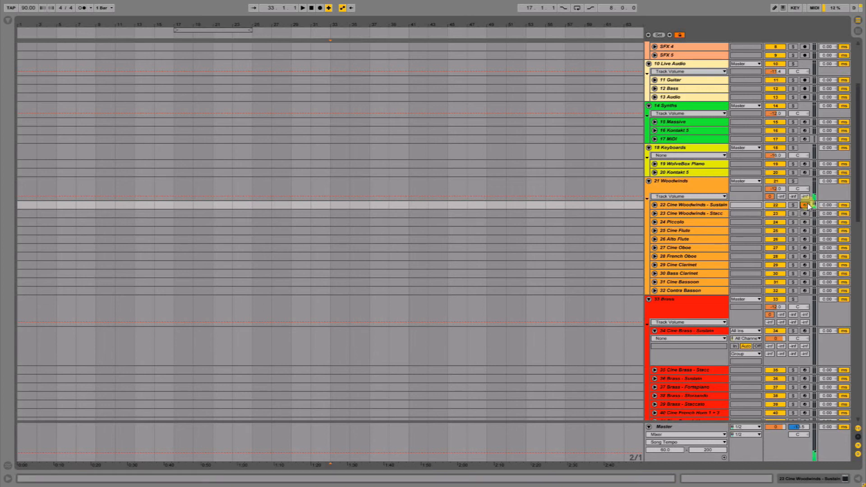
pyautogui.click(805, 214)
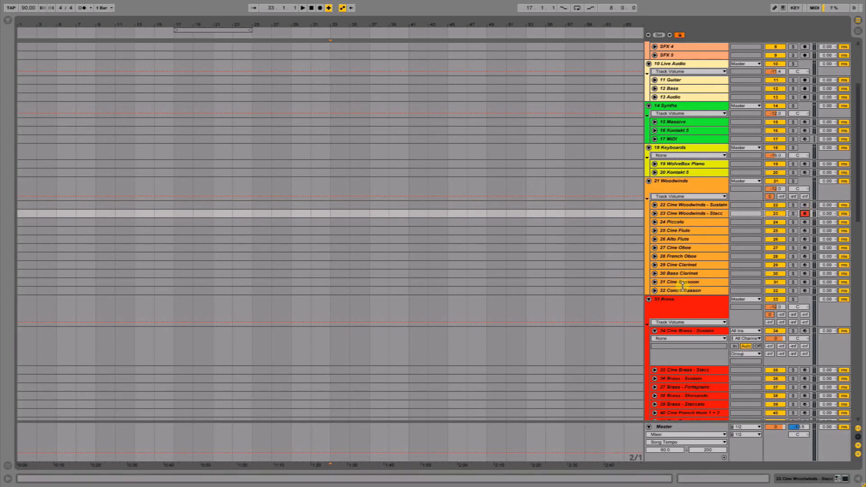
# Select the Piccolo track, look down through Brass, Mallets, Percussion and SiegeDrums to Strings, and select the Drumline group
pyautogui.click(676, 221)
pyautogui.scroll(-5, 576, 280)
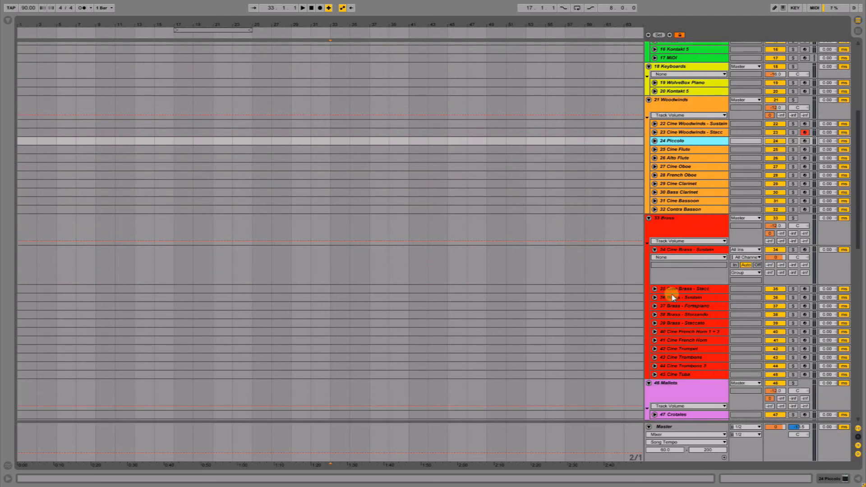
pyautogui.scroll(-15, 655, 254)
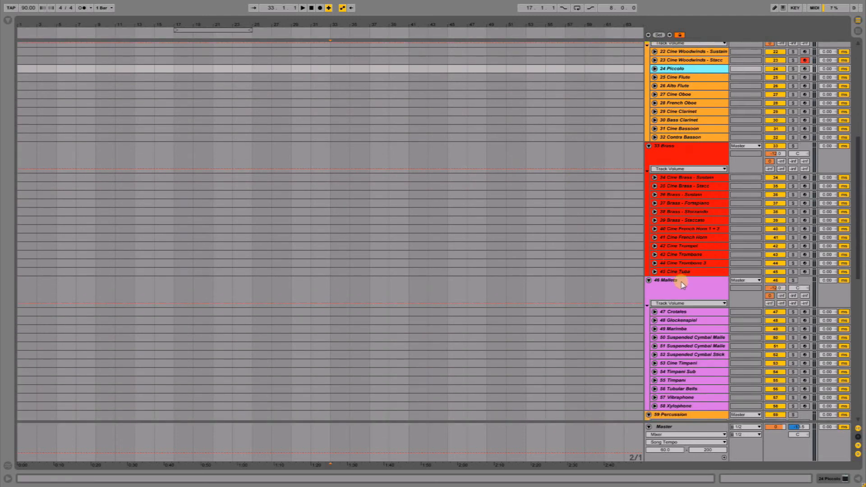
pyautogui.scroll(-12, 676, 343)
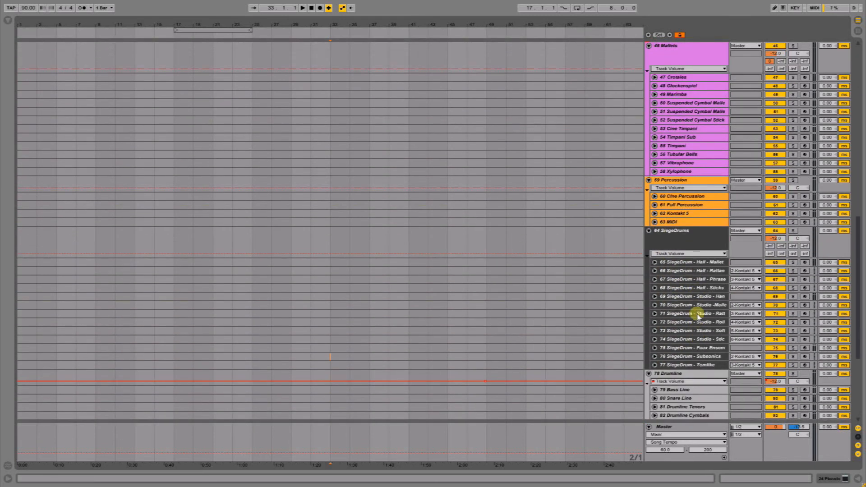
pyautogui.scroll(-2, 693, 319)
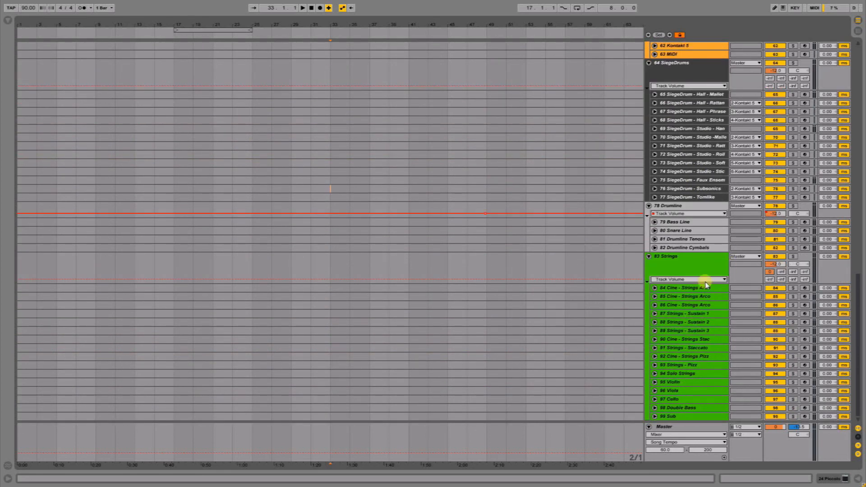
pyautogui.click(668, 206)
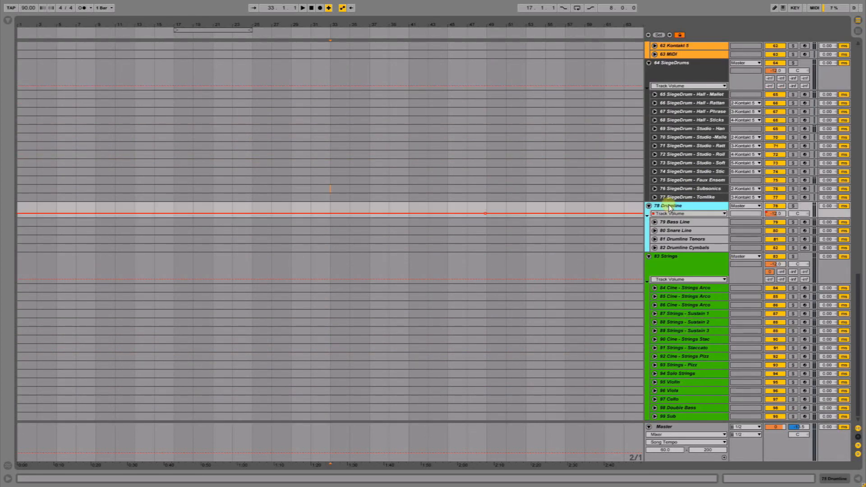
# Open the WolveBox Piano track's device chain and unfold its Piano, Grand Piano Equal Mellow and Studio Grand West Village Equal devices
pyautogui.scroll(18, 668, 203)
pyautogui.scroll(19, 670, 206)
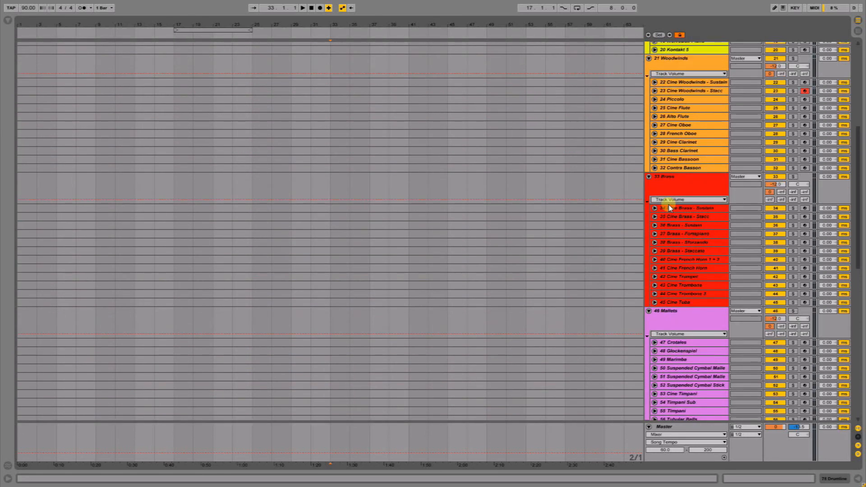
pyautogui.scroll(-2, 669, 206)
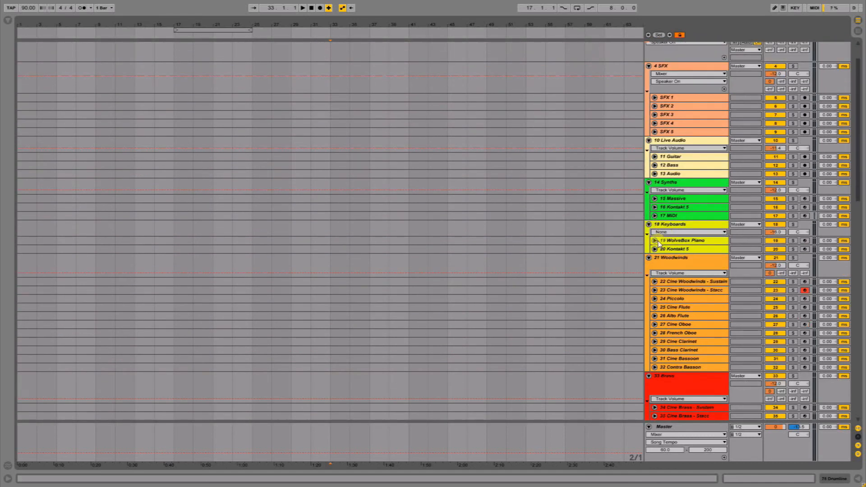
pyautogui.click(672, 240)
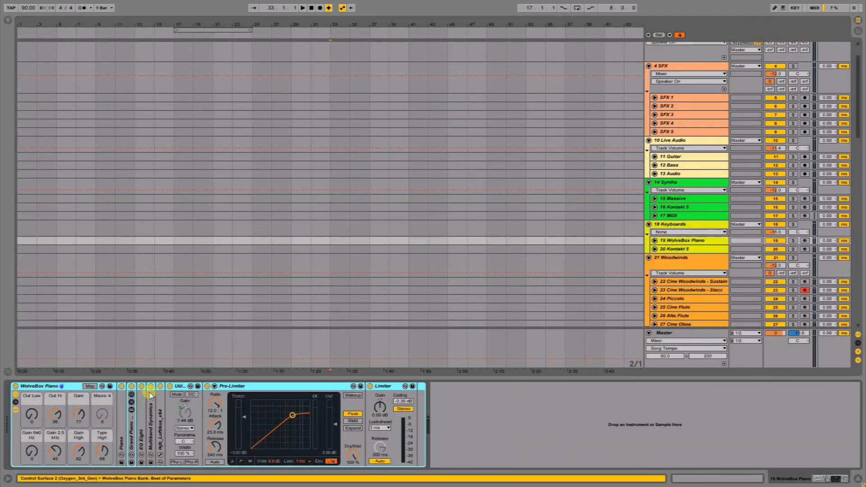
pyautogui.doubleClick(121, 407)
pyautogui.doubleClick(194, 426)
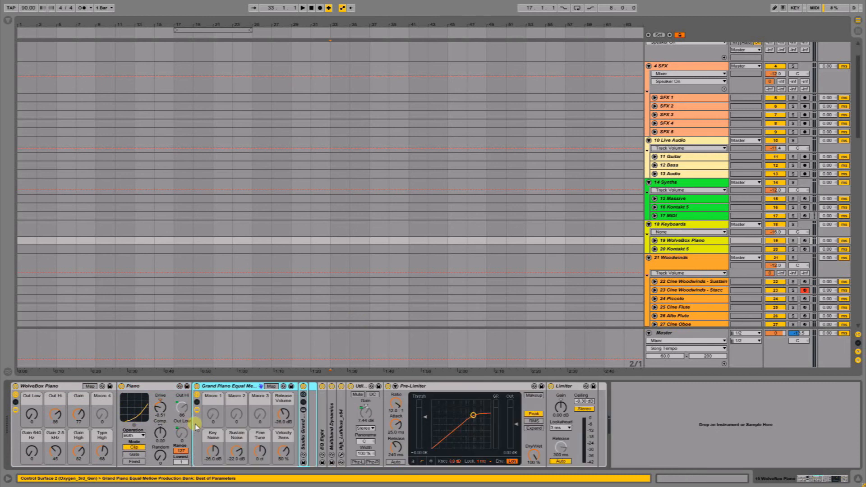
pyautogui.doubleClick(301, 433)
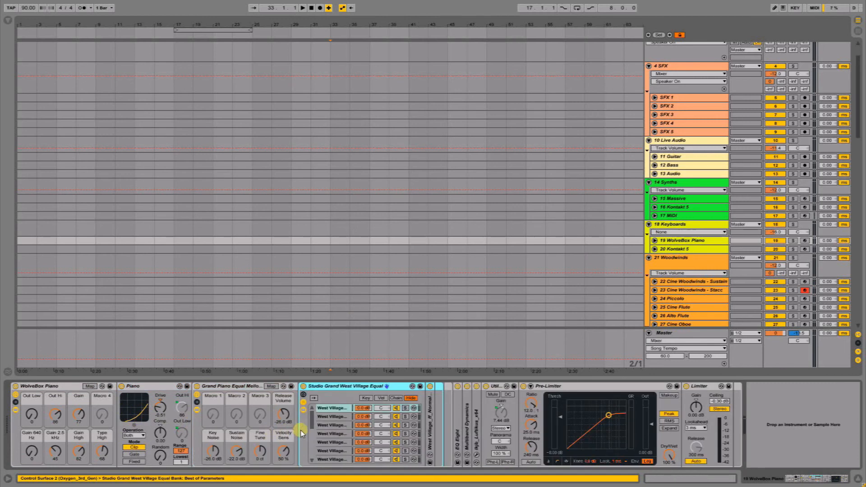
# Unfold EQ Eight and Multiband Dynamics in the WolveBox Piano device chain
pyautogui.doubleClick(456, 444)
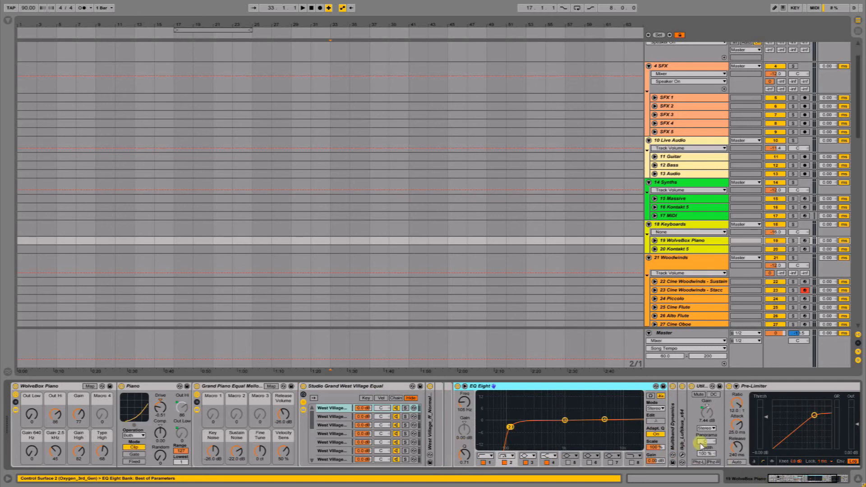
pyautogui.doubleClick(672, 426)
pyautogui.moveTo(796, 477); pyautogui.dragTo(751, 481)
pyautogui.doubleClick(676, 428)
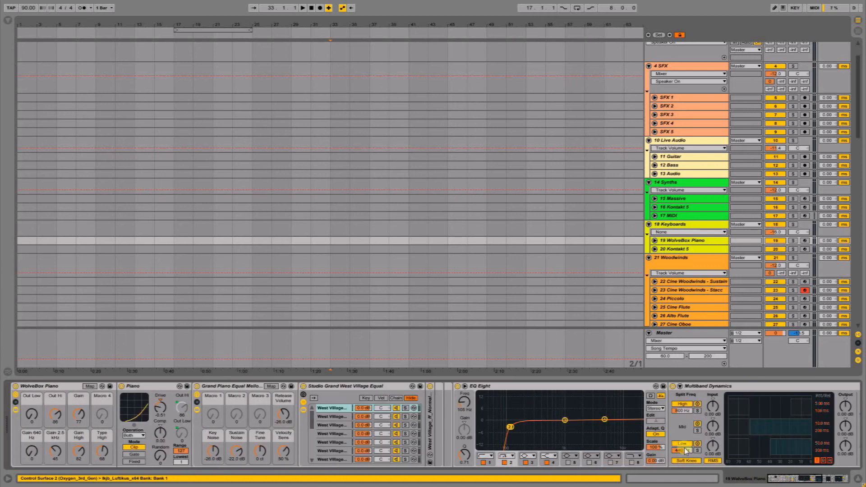
# Fold the entire WolveBox Piano rack and unfold it again
pyautogui.click(61, 387)
pyautogui.doubleClick(63, 387)
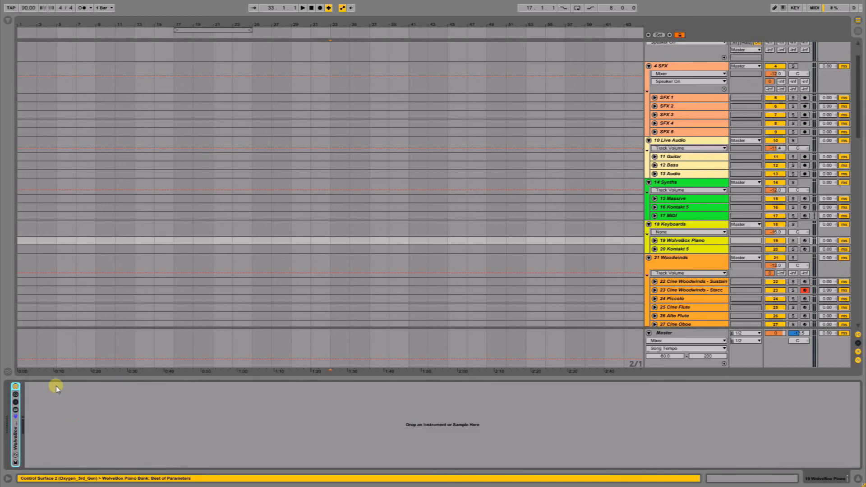
pyautogui.doubleClick(17, 427)
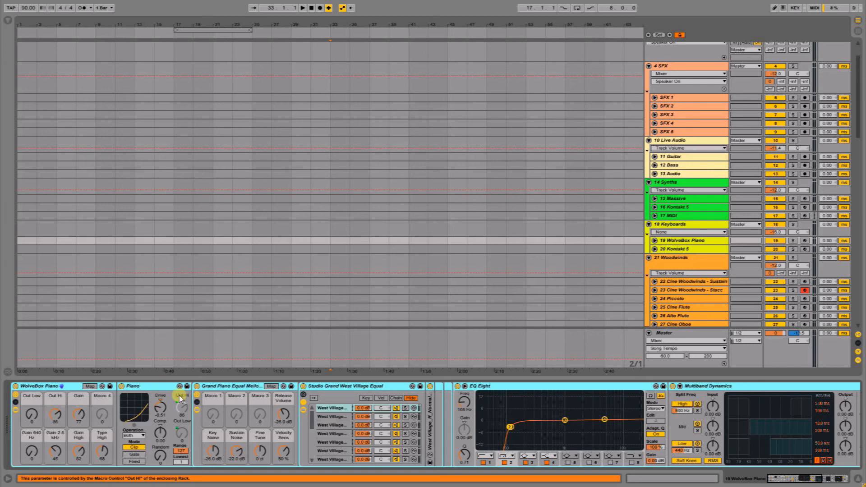
# Hide the device chain, select the Woodwinds group, and look down through the groups to Strings
pyautogui.press('super')
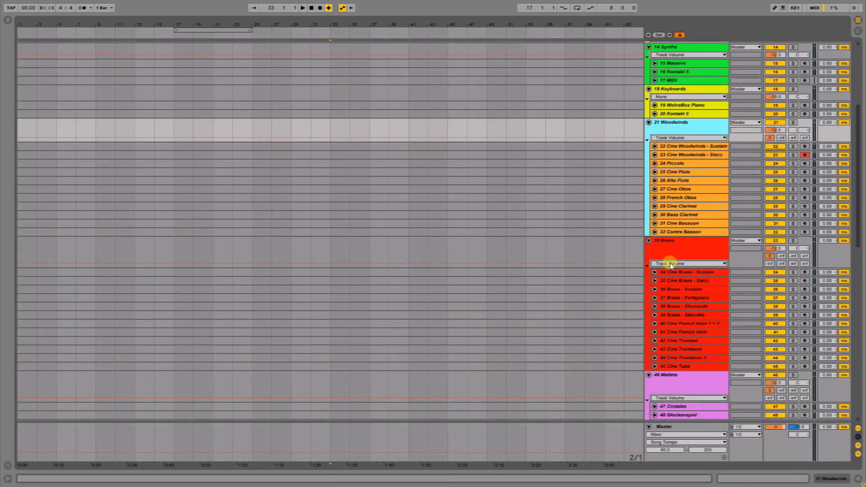
pyautogui.scroll(-3, 670, 266)
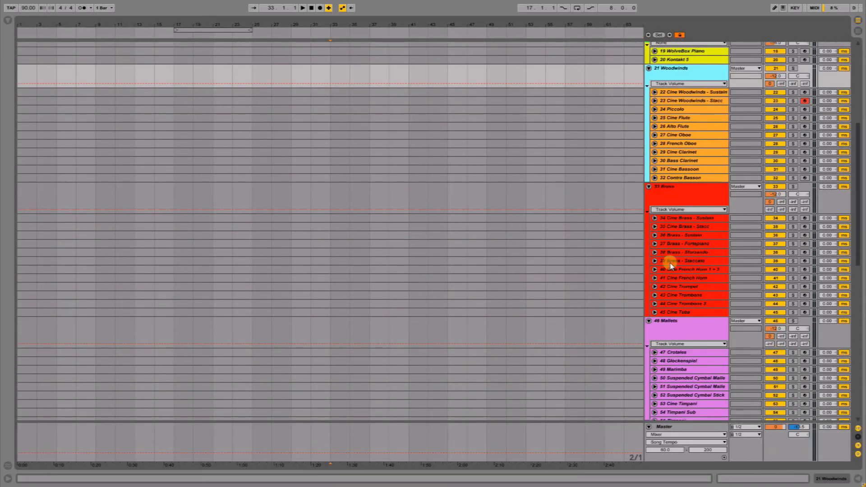
pyautogui.scroll(-10, 671, 266)
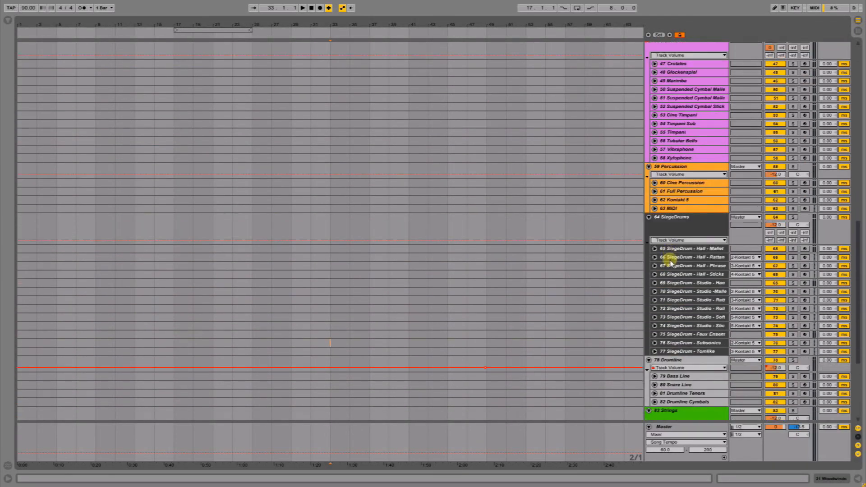
pyautogui.scroll(-7, 671, 262)
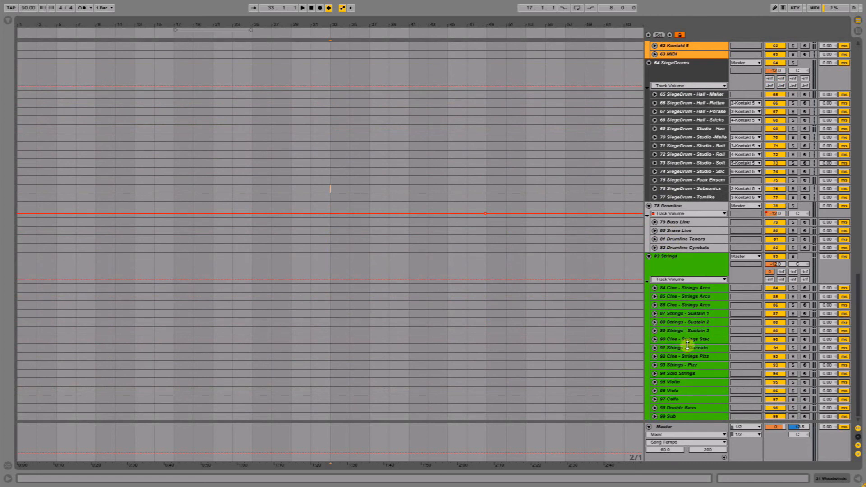
# Step up through the string tracks from Strings - Sustain 3 to the first Cine - Strings Arco track
pyautogui.click(689, 331)
pyautogui.click(692, 323)
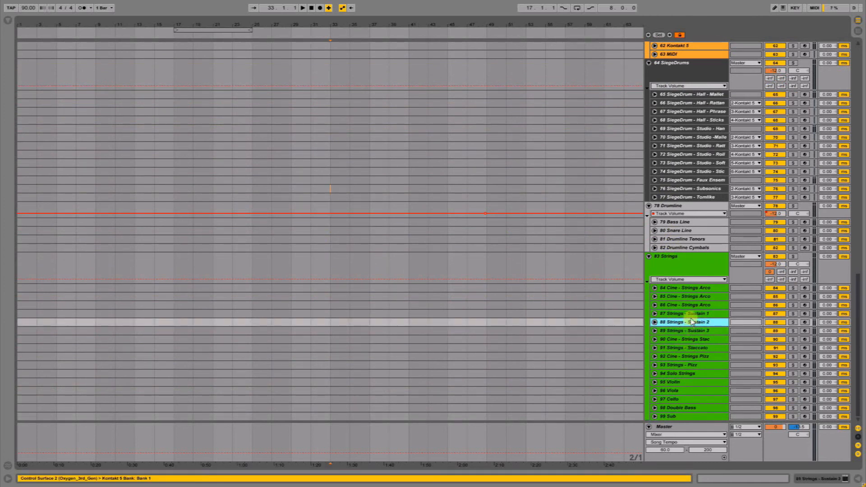
pyautogui.click(691, 305)
pyautogui.click(692, 297)
pyautogui.click(690, 289)
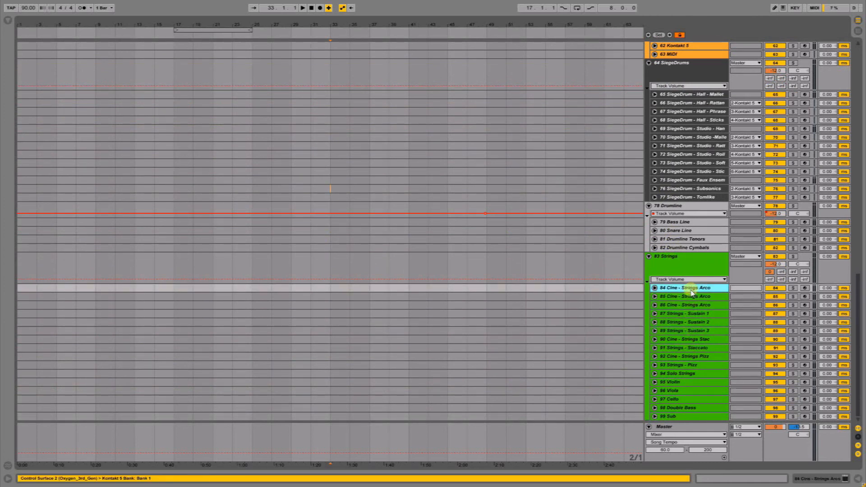
# Step through the three Strings - Sustain tracks and compare the first Cine - Strings Arco track with Strings - Sustain 1
pyautogui.click(694, 314)
pyautogui.click(693, 322)
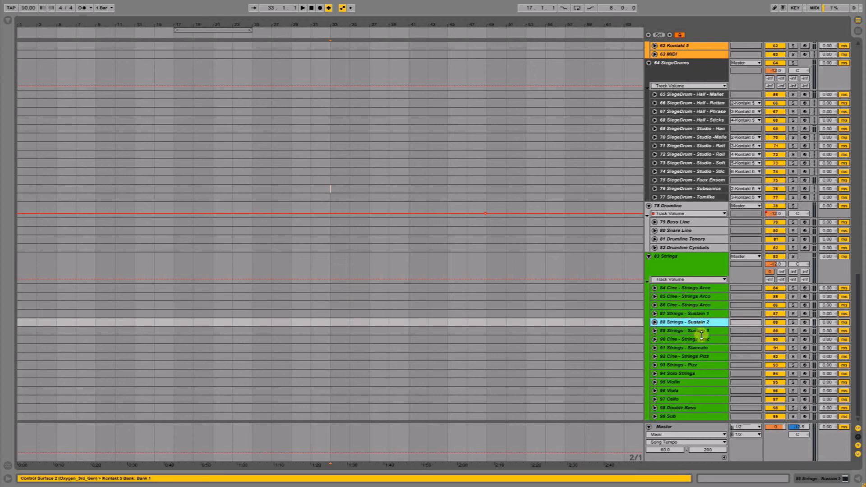
pyautogui.click(698, 332)
pyautogui.click(671, 289)
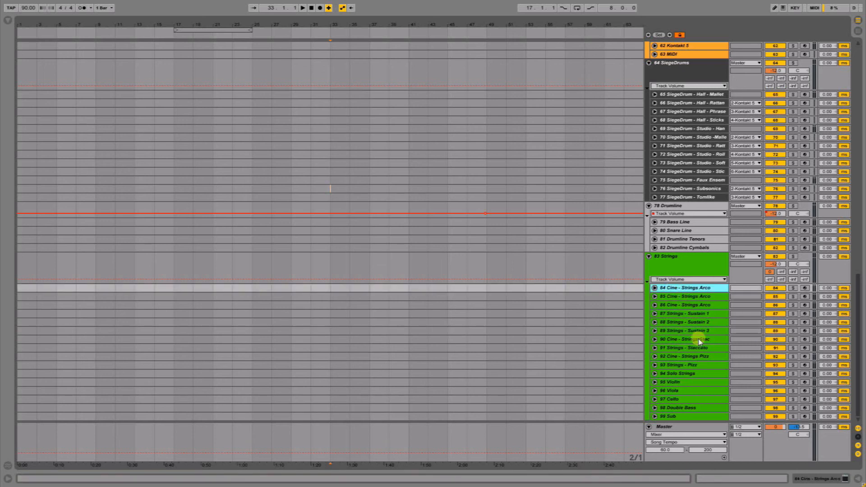
pyautogui.click(694, 315)
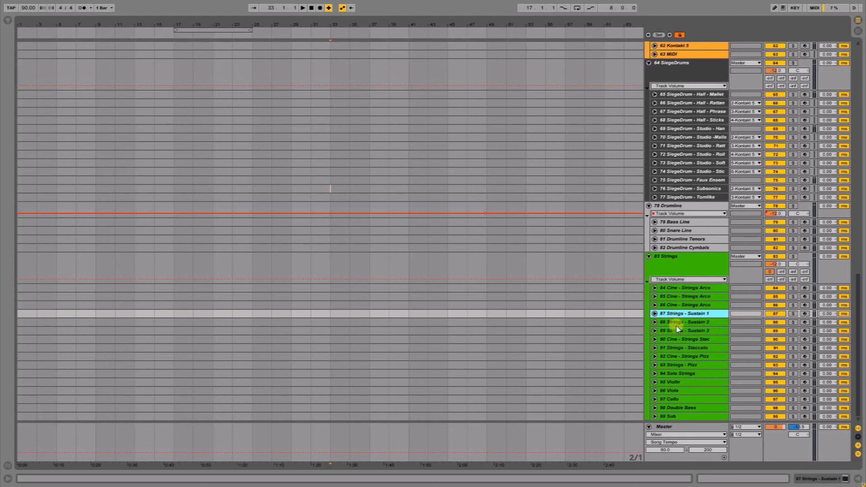
# Step down through the staccato, Cine - Strings Pizz and Solo Strings tracks to Double Bass
pyautogui.click(695, 340)
pyautogui.click(697, 347)
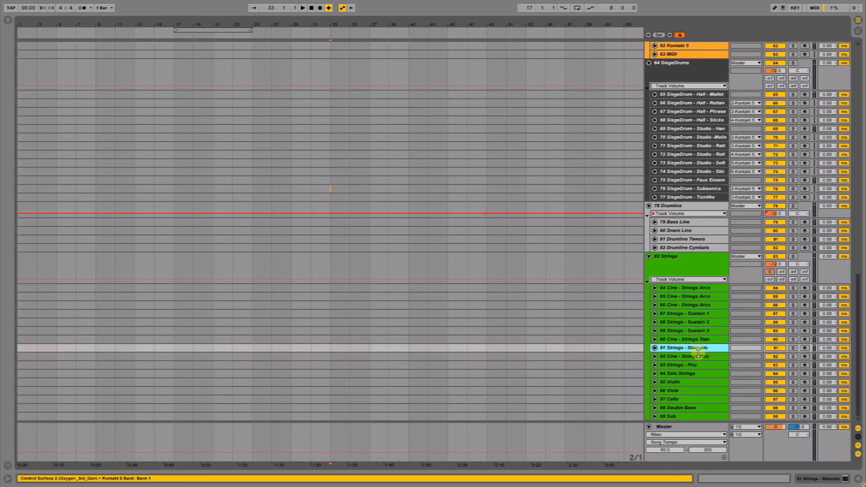
pyautogui.click(698, 356)
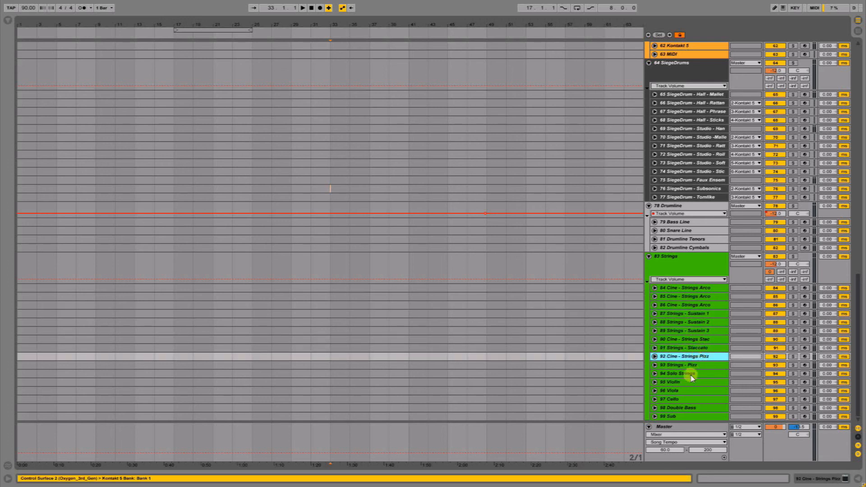
pyautogui.click(689, 373)
pyautogui.click(693, 408)
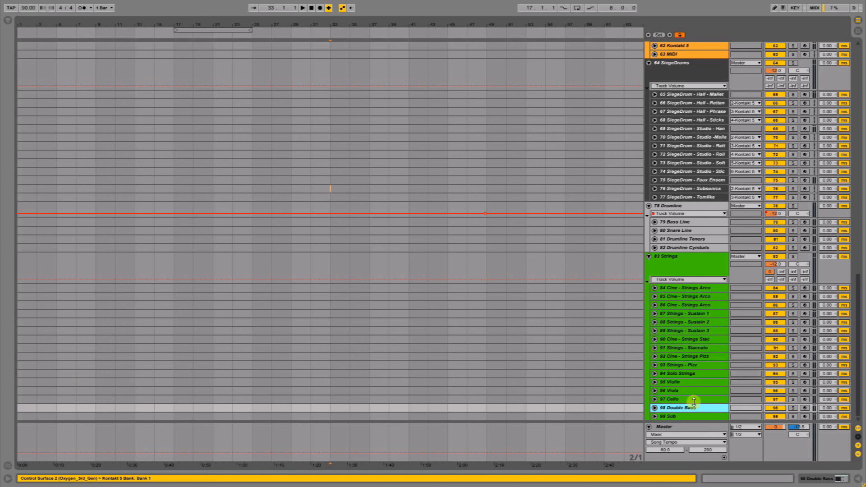
# Unfold the Sub track to view its Hip-Hop Sub Bass automation lanes, select it, and fold it again
pyautogui.click(654, 416)
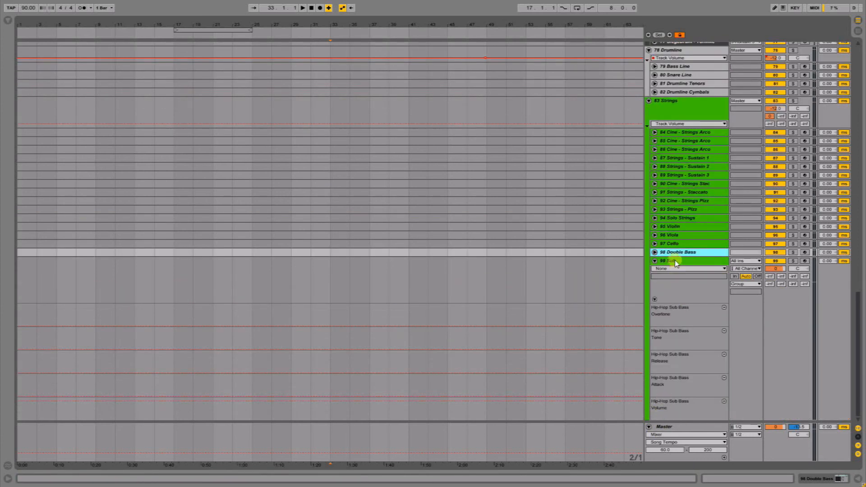
pyautogui.click(663, 401)
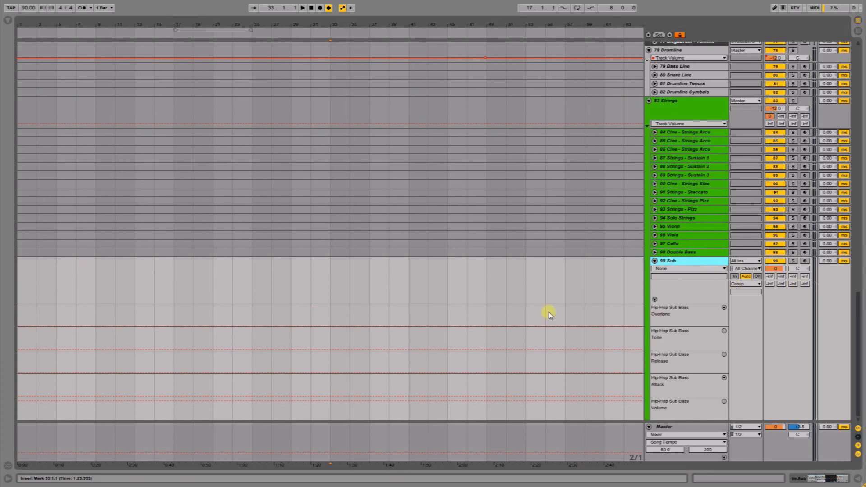
pyautogui.click(655, 261)
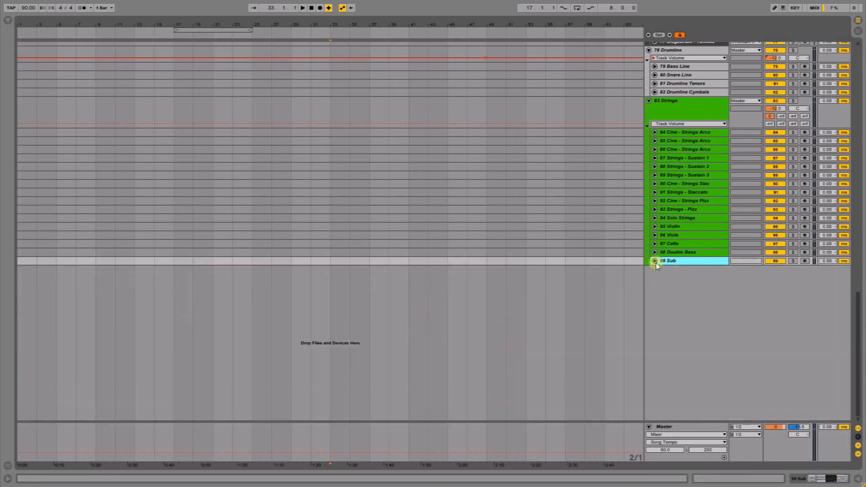
# Switch to Session View and select the A Reverb return track
pyautogui.press('Tab')
pyautogui.hotkey('ctrl', 'alt', 'r')
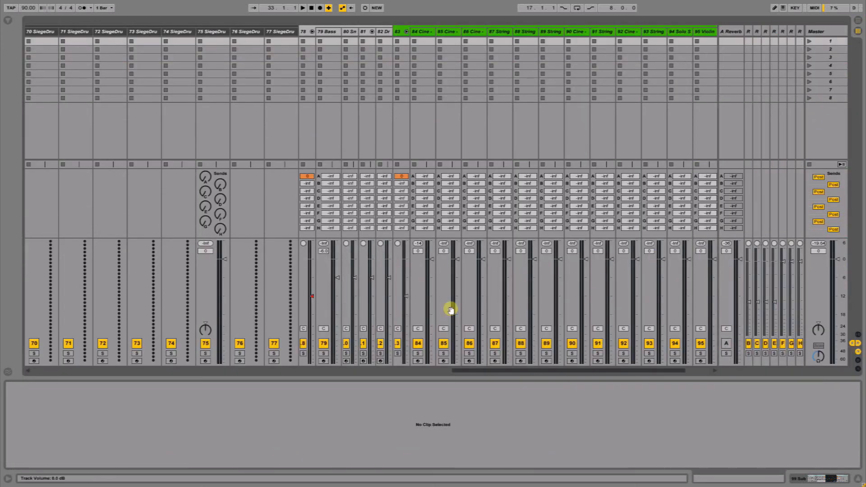
pyautogui.click(730, 31)
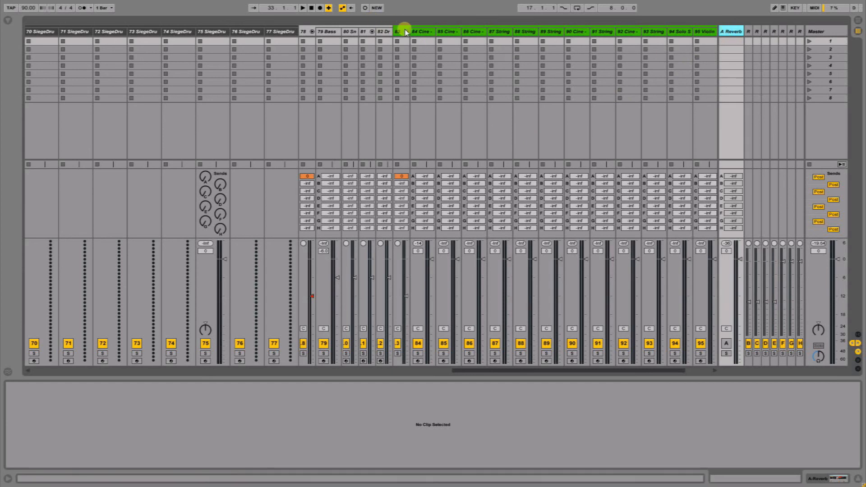
# Fold the Strings, SiegeDrums, Mallets, Brass and Woodwinds groups in the Session View mixer
pyautogui.hscroll(-5, 406, 31)
pyautogui.click(160, 32)
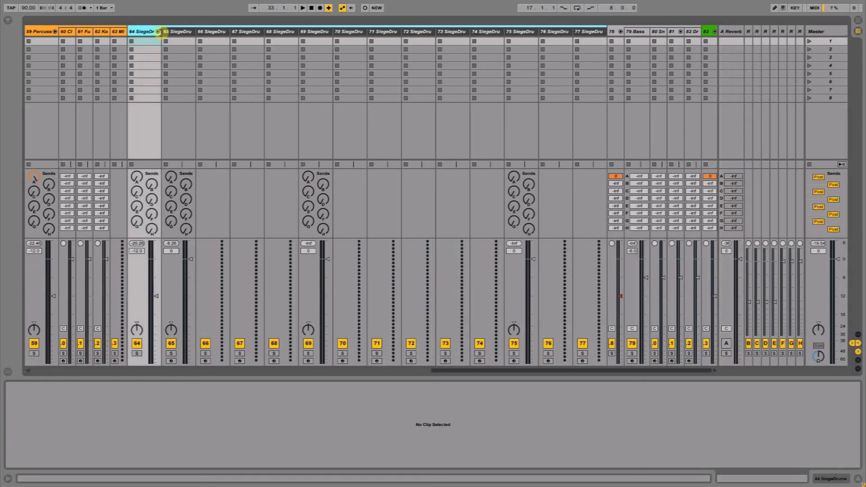
pyautogui.click(158, 32)
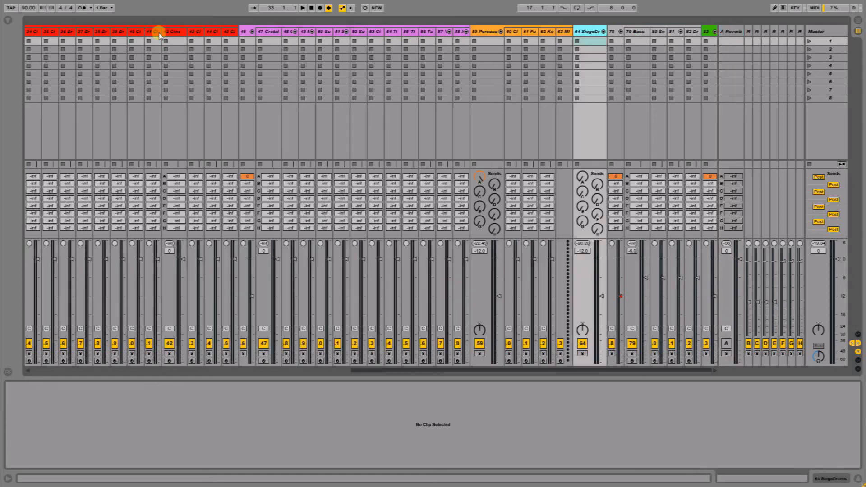
pyautogui.click(251, 31)
pyautogui.click(235, 31)
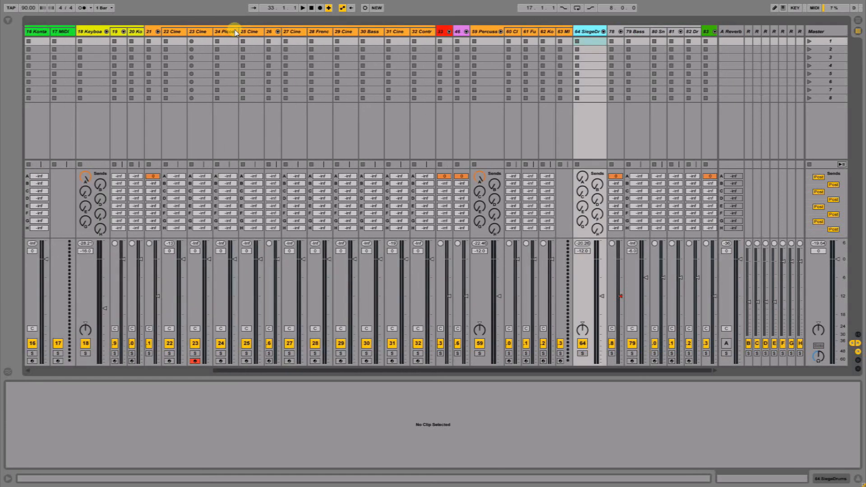
pyautogui.click(158, 32)
# Fold the remaining open Live Audio, Synths, Keyboards, Percussion, Drumline and SFX groups, including their nested tracks
pyautogui.click(175, 32)
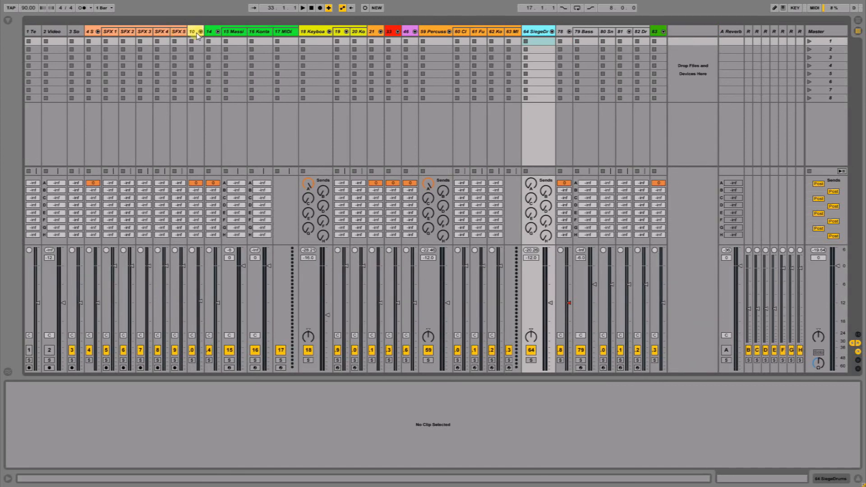
pyautogui.click(217, 32)
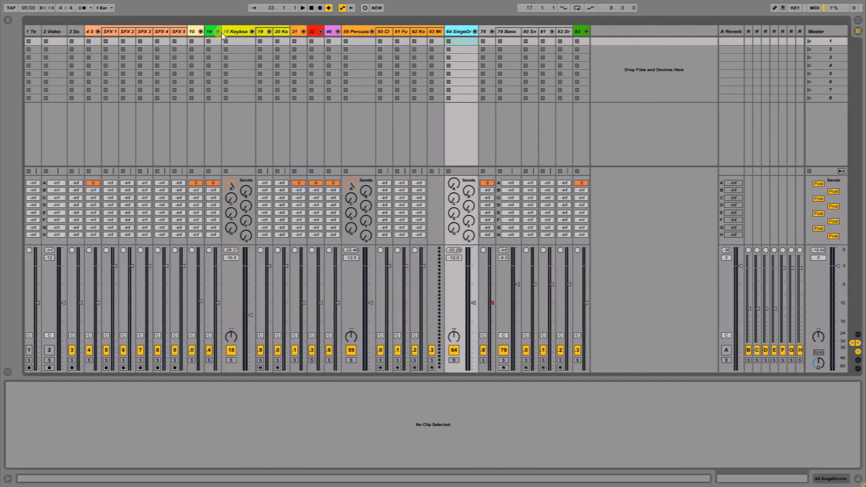
pyautogui.click(251, 32)
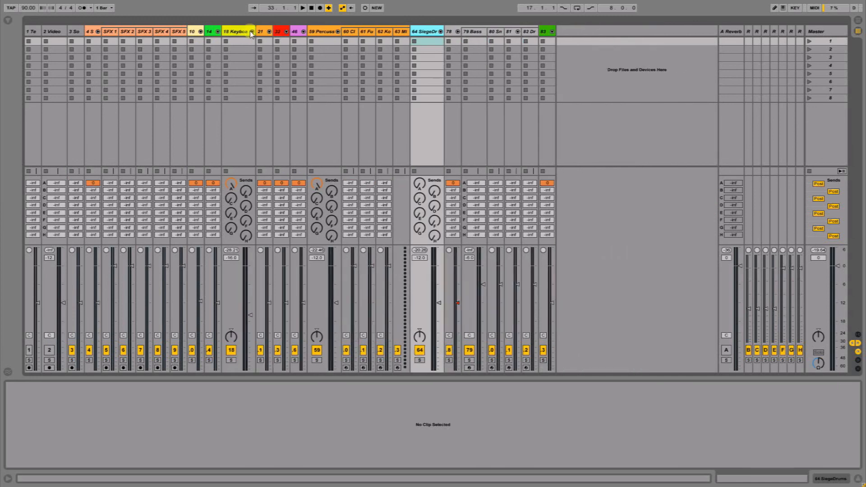
pyautogui.click(338, 32)
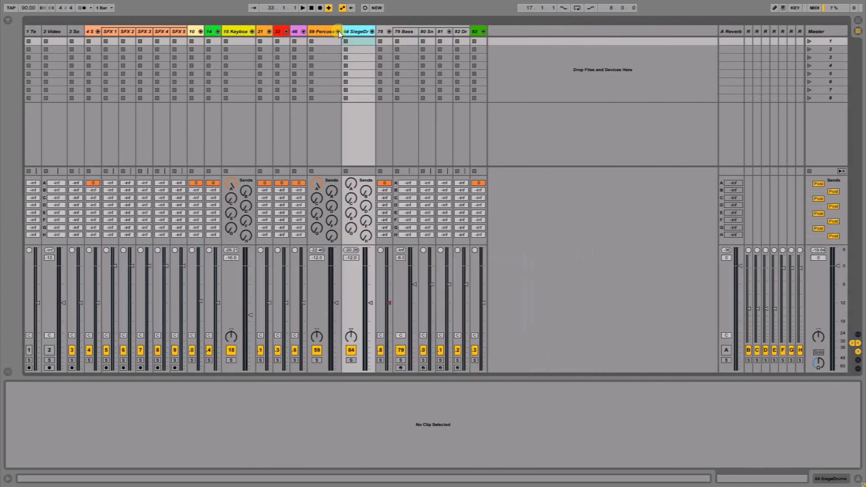
pyautogui.click(389, 32)
pyautogui.click(98, 31)
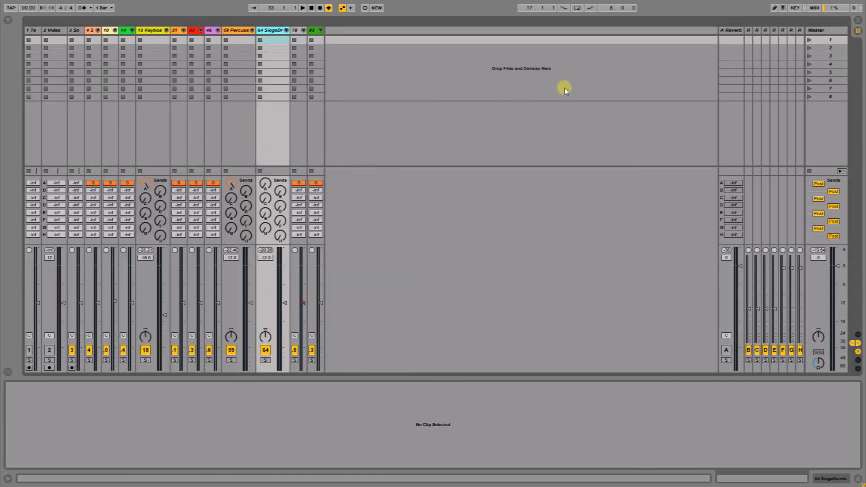
# Select the A Reverb return track and the Drumline group in turn, and unfold Drumline to reveal its tracks
pyautogui.click(731, 32)
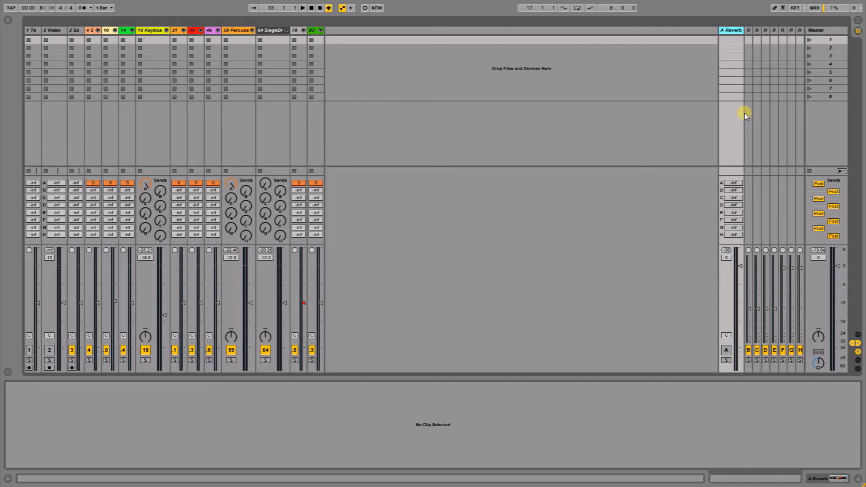
pyautogui.click(306, 36)
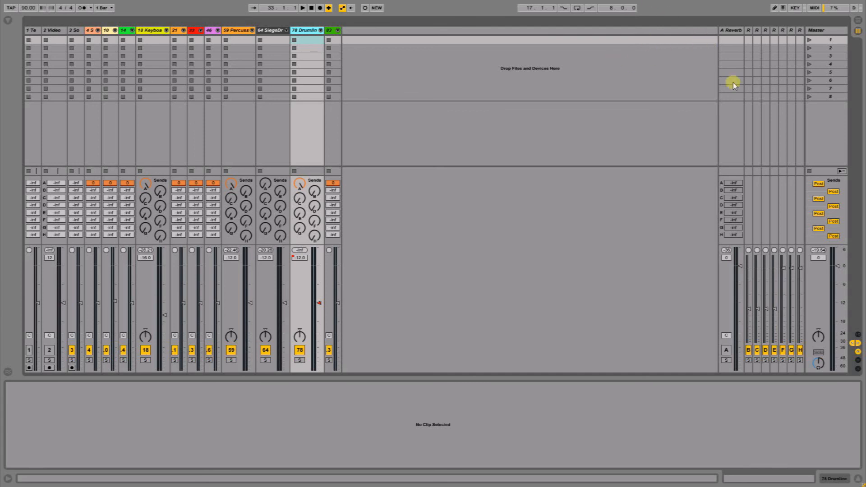
pyautogui.click(303, 31)
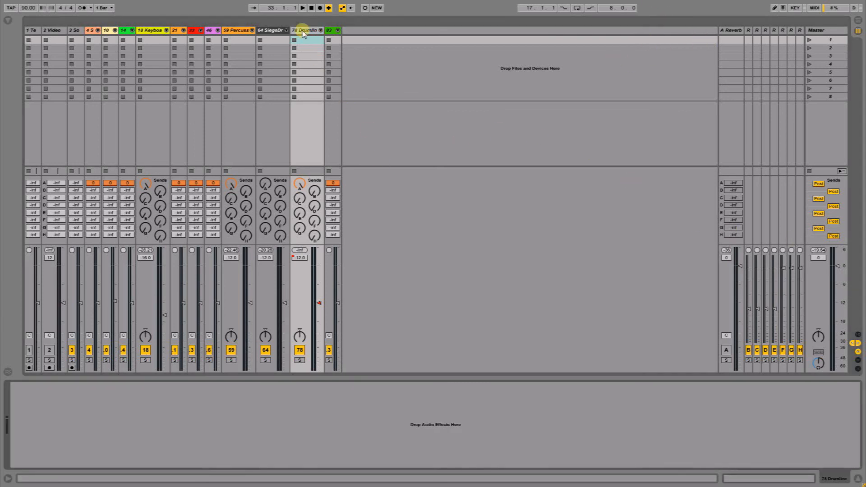
pyautogui.click(303, 31)
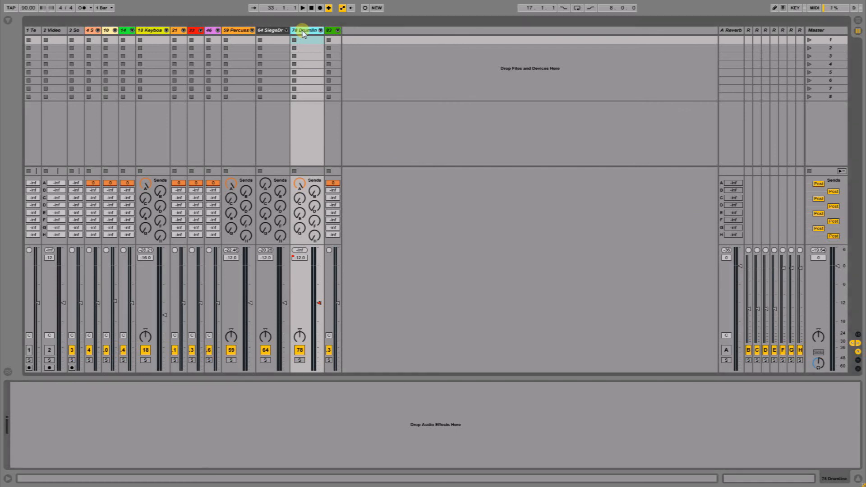
pyautogui.click(320, 30)
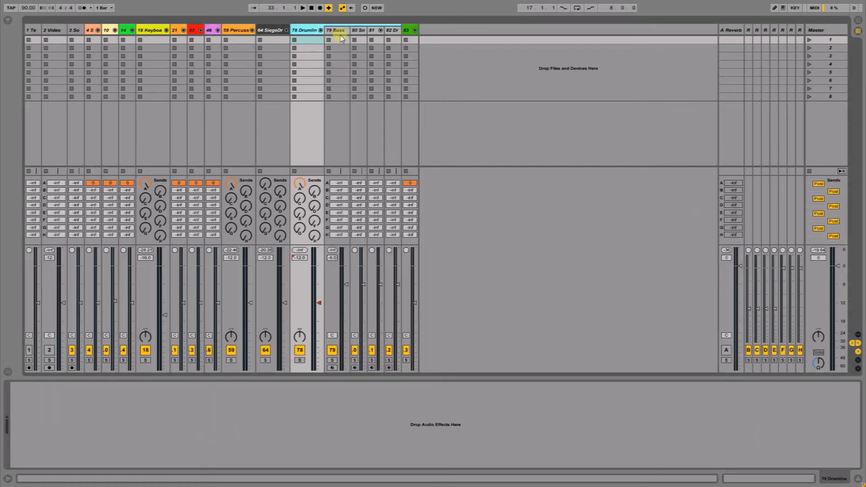
# Collapse the Bass Drums, Drums Room, Mastering - catch peaks and EQ Eight devices in the Bass Line track's Drumline Bass Drums rack
pyautogui.click(340, 32)
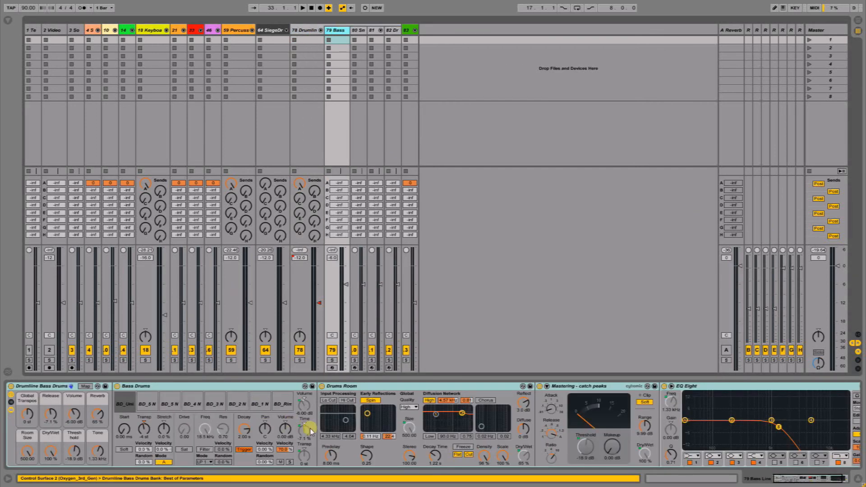
pyautogui.doubleClick(191, 386)
pyautogui.doubleClick(191, 386)
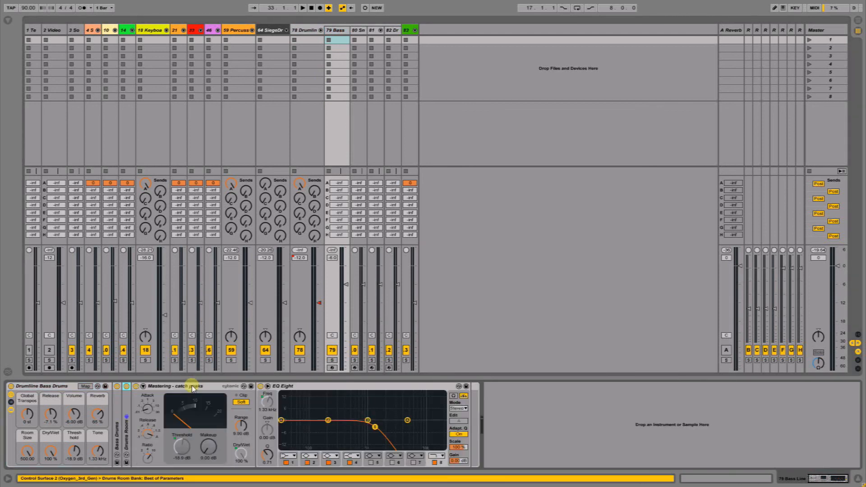
pyautogui.doubleClick(191, 385)
pyautogui.doubleClick(191, 385)
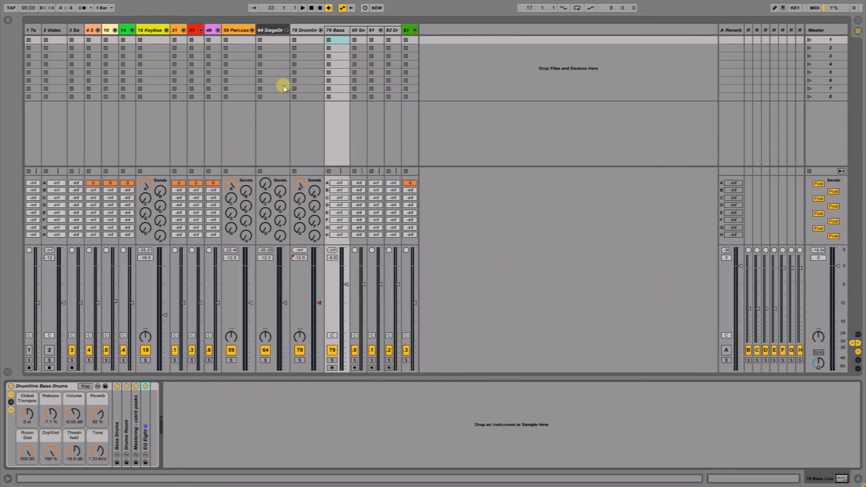
pyautogui.click(47, 387)
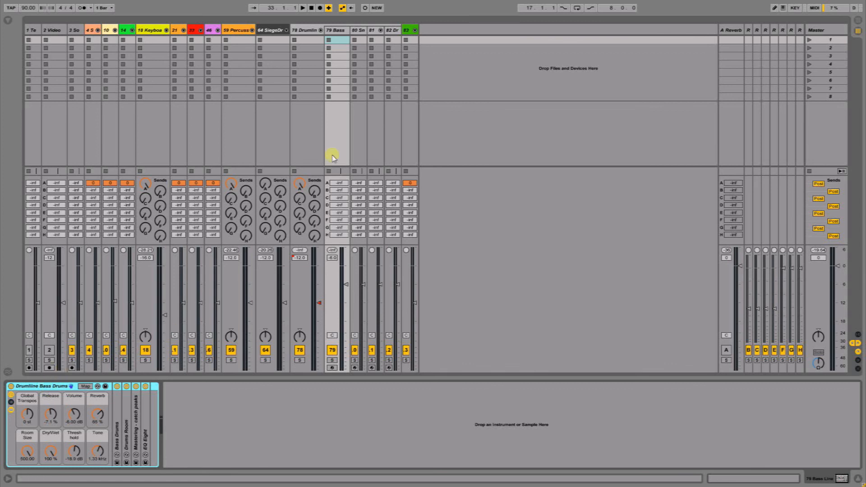
# Fold the Drumline group again and select the SFX group
pyautogui.click(321, 30)
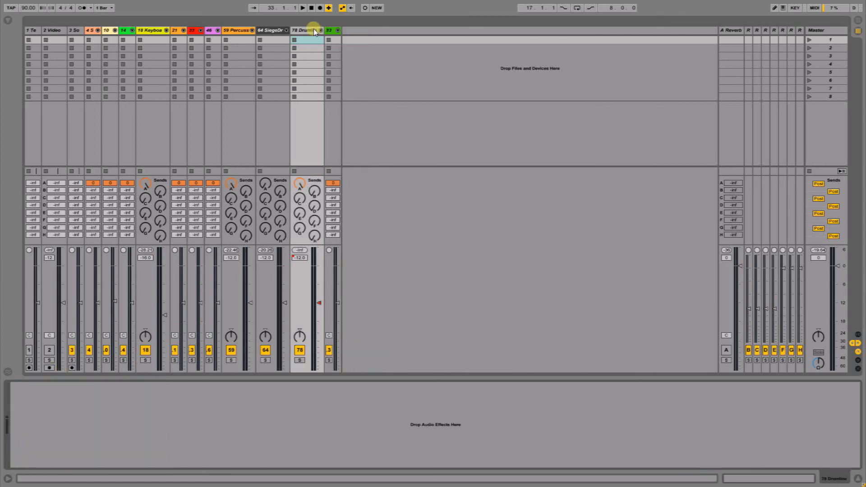
pyautogui.click(311, 30)
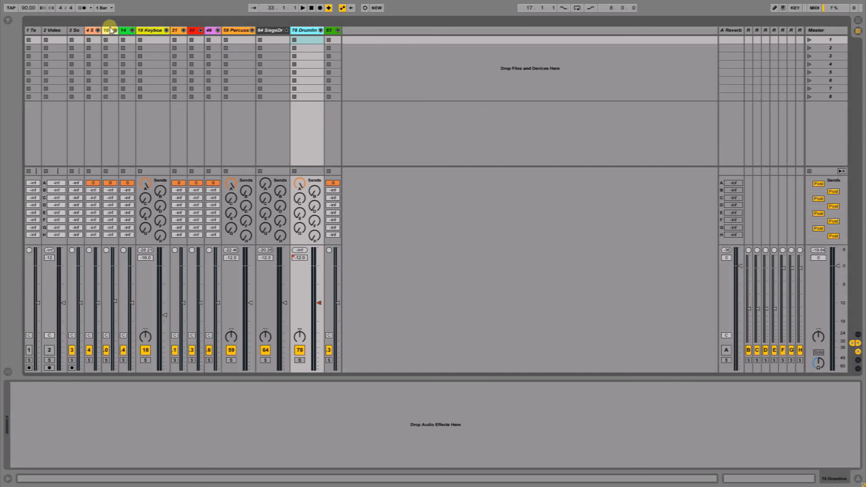
pyautogui.click(90, 30)
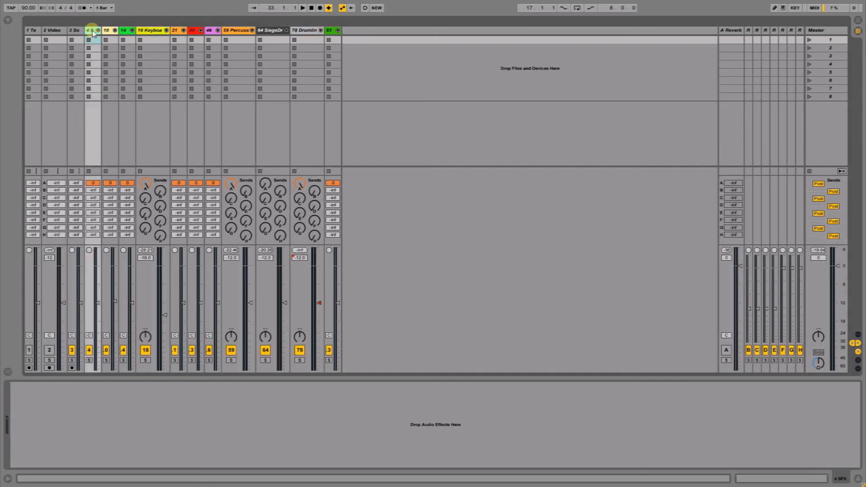
pyautogui.click(91, 40)
# Return to Arrangement View and open the Windows Start menu
pyautogui.press('Tab')
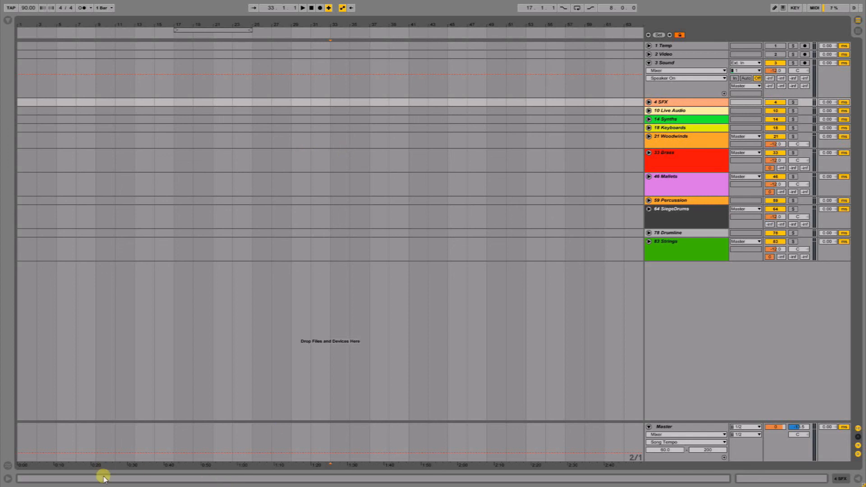
pyautogui.press('super')
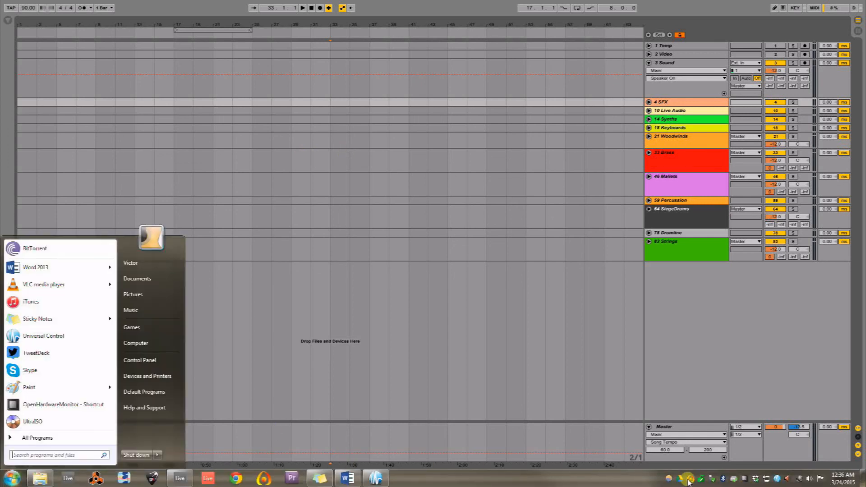